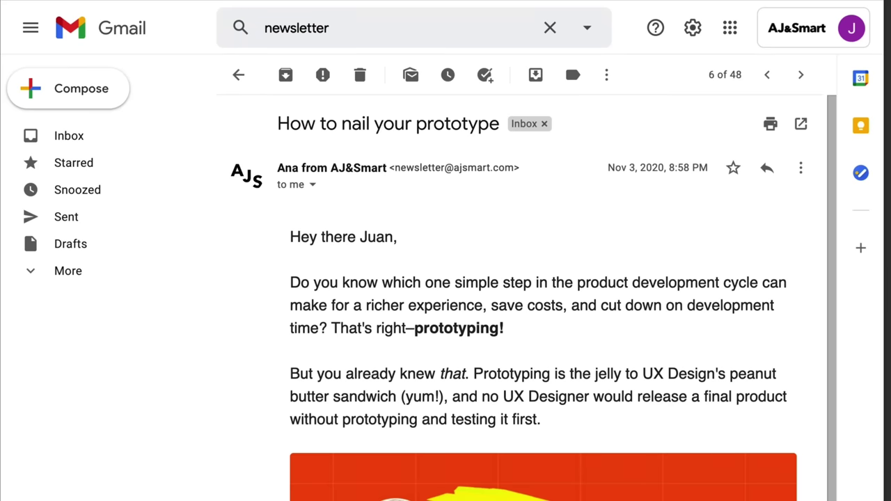
Read through the "How to nail your prototype" newsletter email
scroll(543, 299, down, 2)
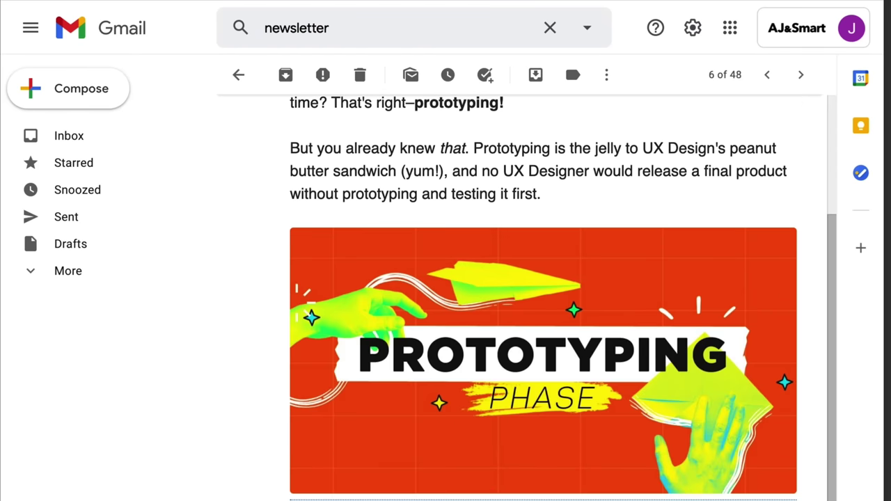
scroll(543, 299, down, 3)
scroll(543, 300, down, 3)
scroll(543, 299, down, 3)
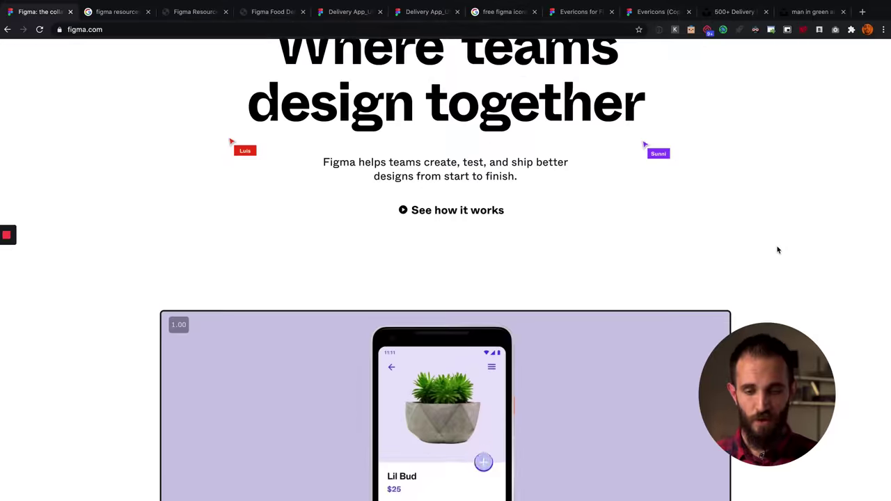
Look over the Figma home page, from the "Where teams design together" headline down to the design features section
scroll(778, 250, up, 3)
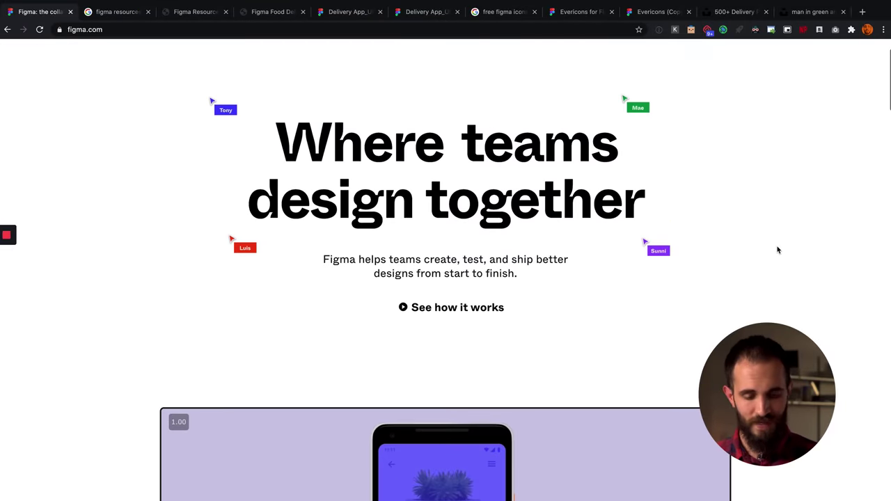
scroll(778, 250, up, 2)
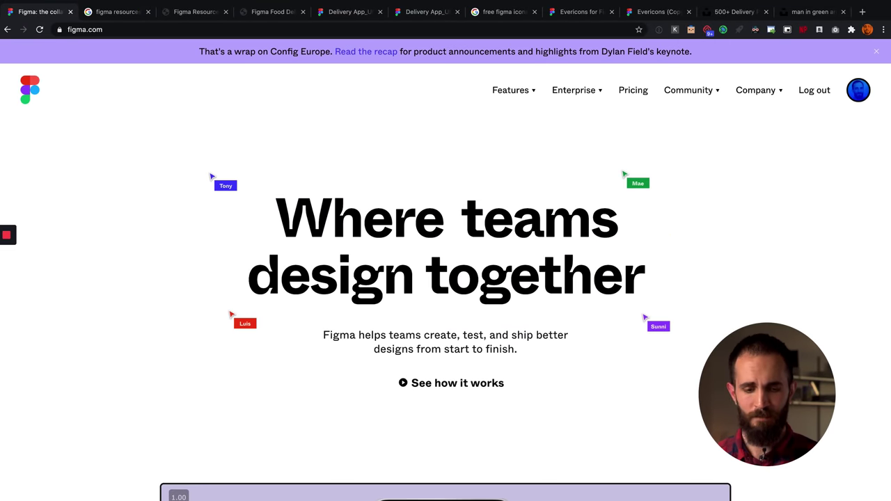
scroll(818, 109, down, 6)
scroll(446, 271, down, 5)
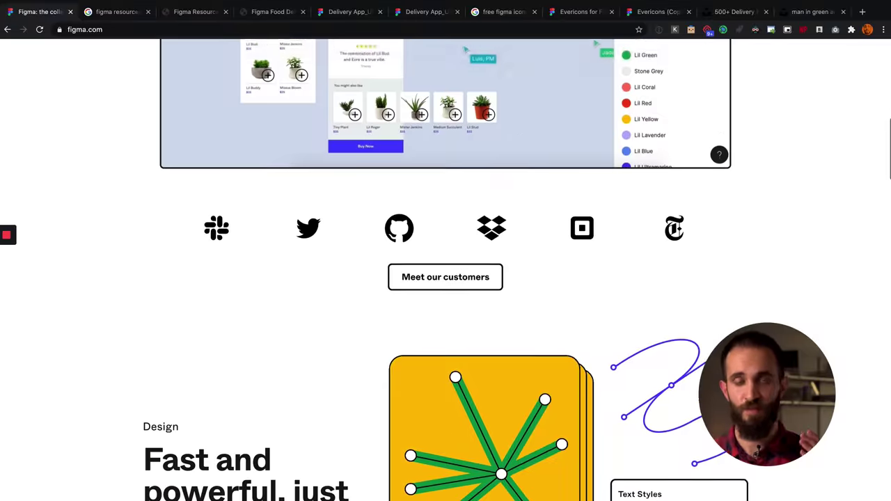
scroll(445, 270, down, 12)
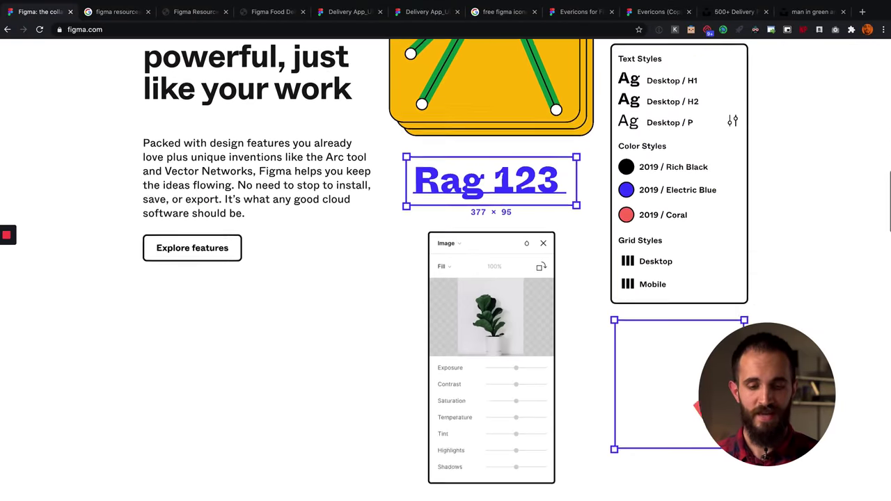
scroll(311, 238, down, 1)
scroll(311, 238, up, 15)
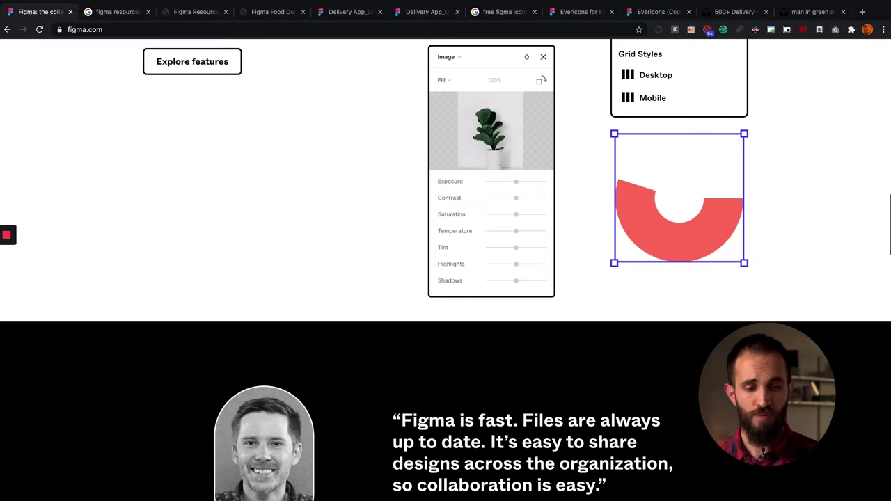
scroll(311, 239, up, 2)
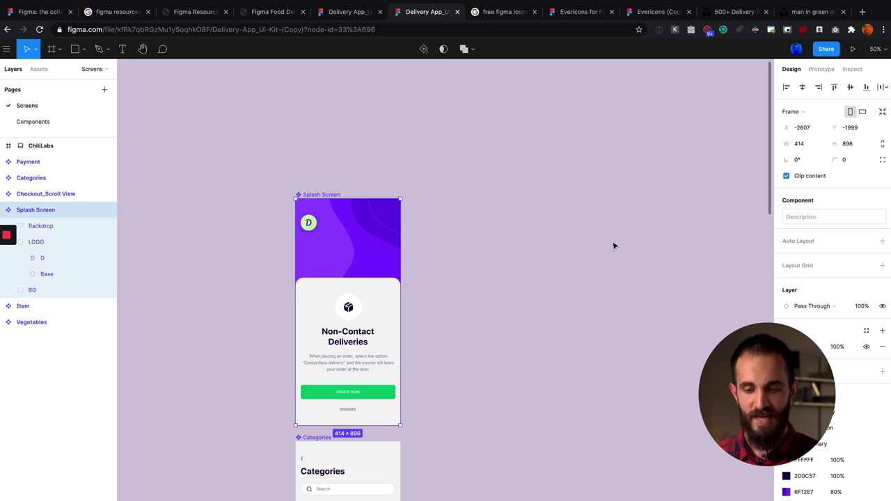
click(539, 290)
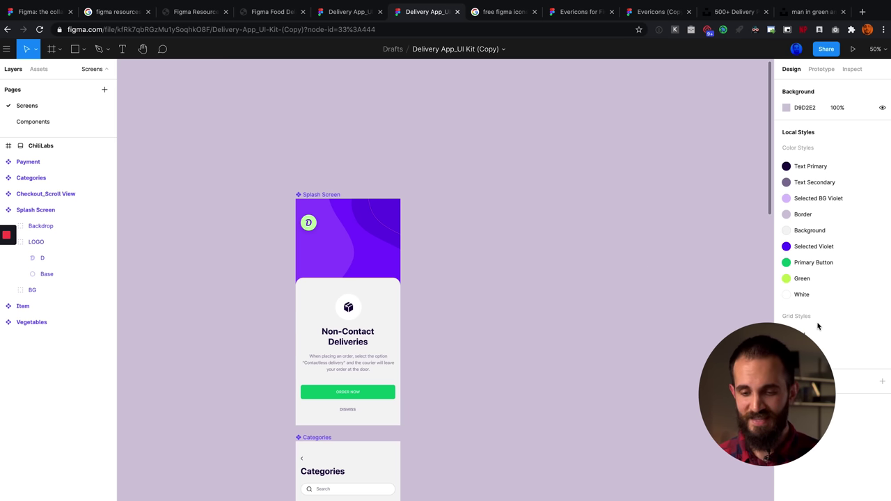
click(378, 223)
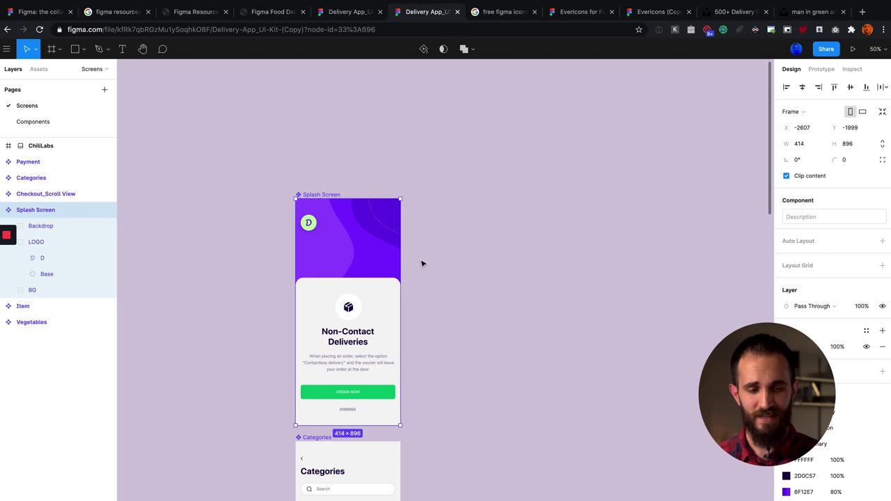
Go to the "figma resources" search results and open the figmaresources.com site
click(120, 16)
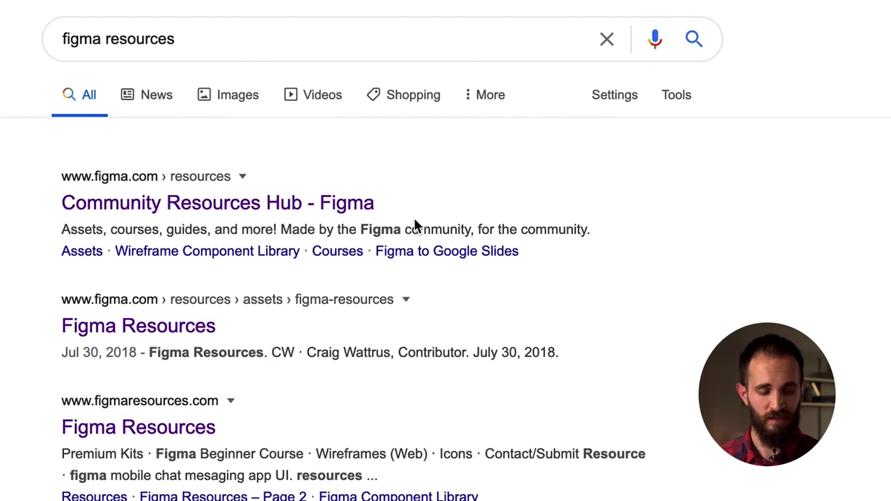
scroll(412, 209, down, 3)
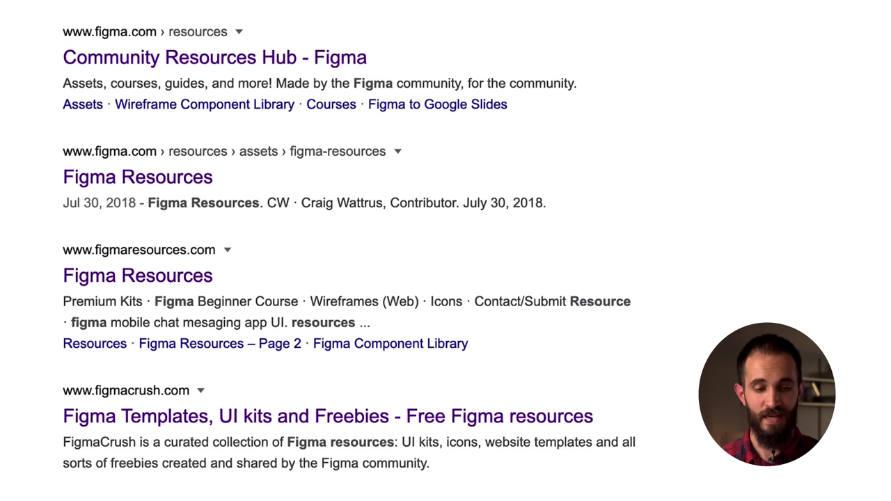
click(193, 288)
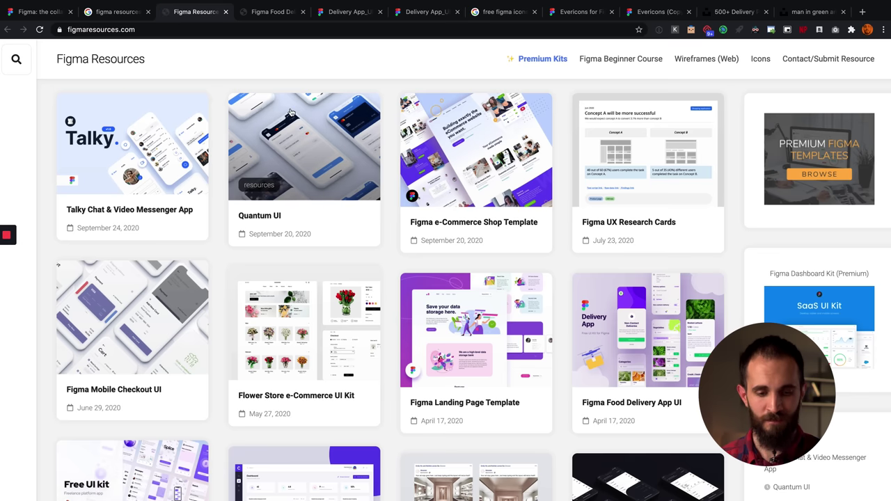
Browse the template gallery on Figma Resources and read the Figma Food Delivery App UI page
scroll(340, 219, down, 10)
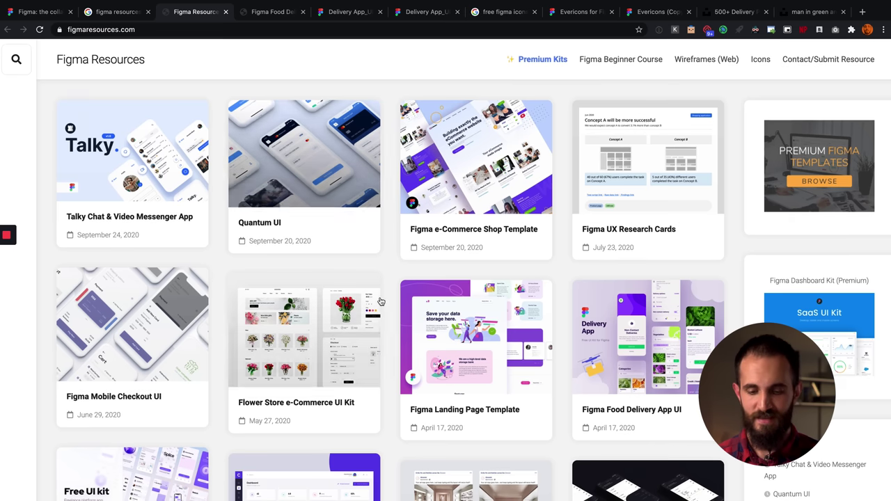
scroll(376, 279, down, 3)
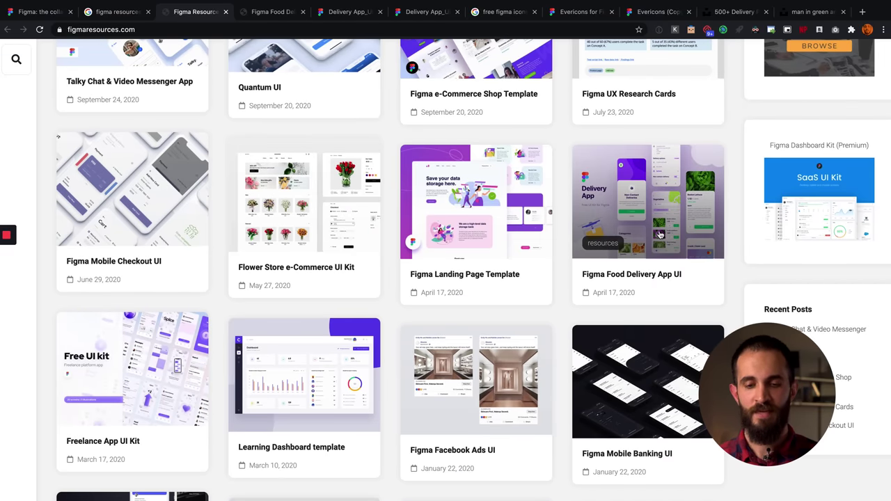
scroll(661, 252, up, 3)
click(262, 9)
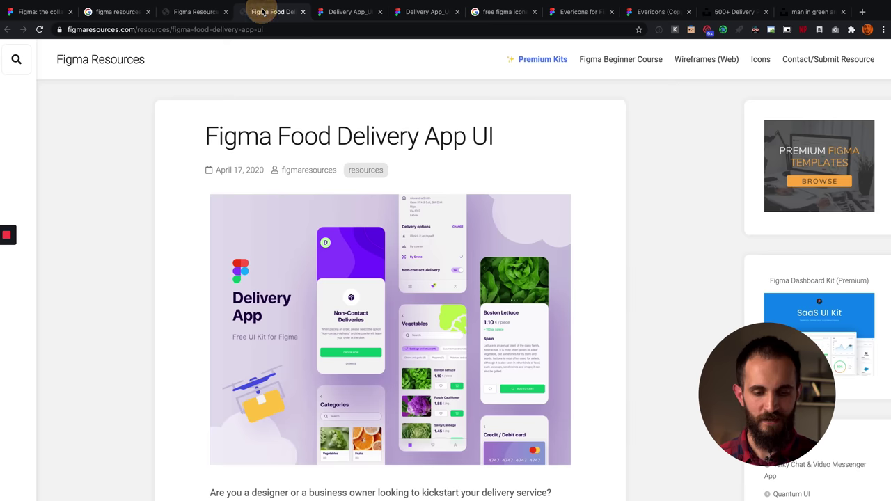
scroll(334, 307, down, 3)
scroll(335, 307, down, 2)
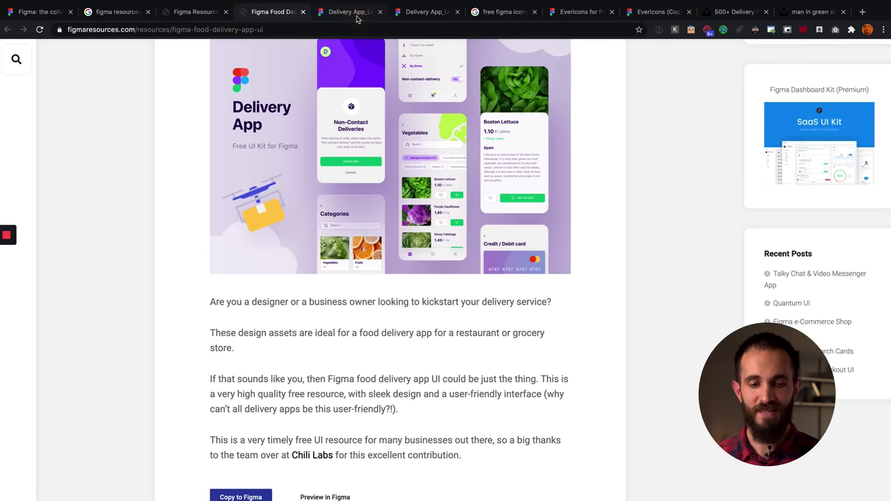
Switch to the view-only Delivery App_UI Kit file and look over its app screens and the ChiliLabs frame
click(351, 12)
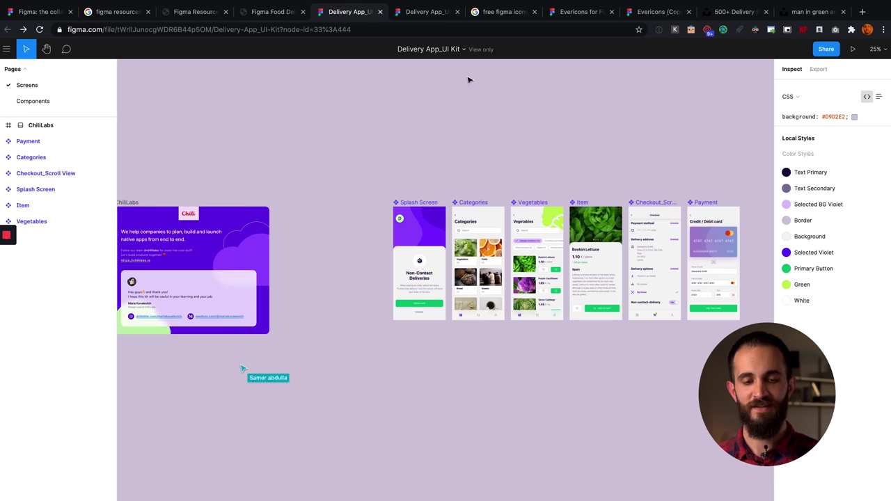
scroll(459, 138, right, 3)
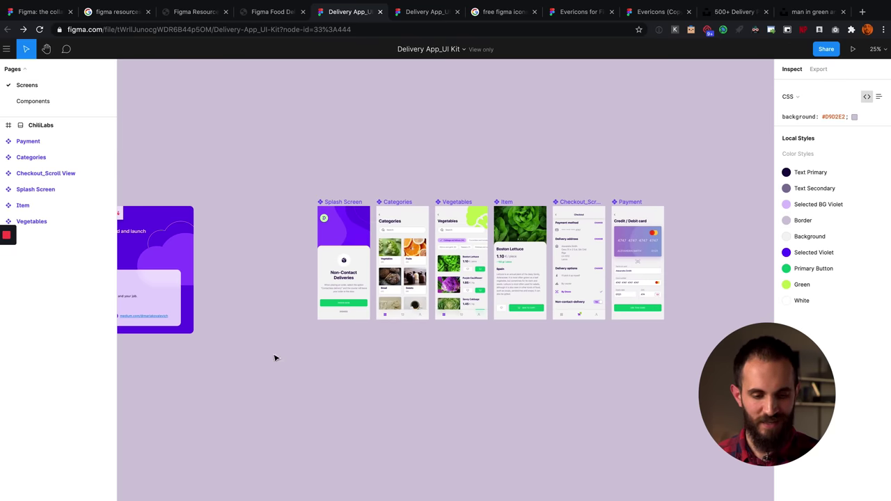
scroll(266, 297, left, 3)
scroll(266, 298, left, 1)
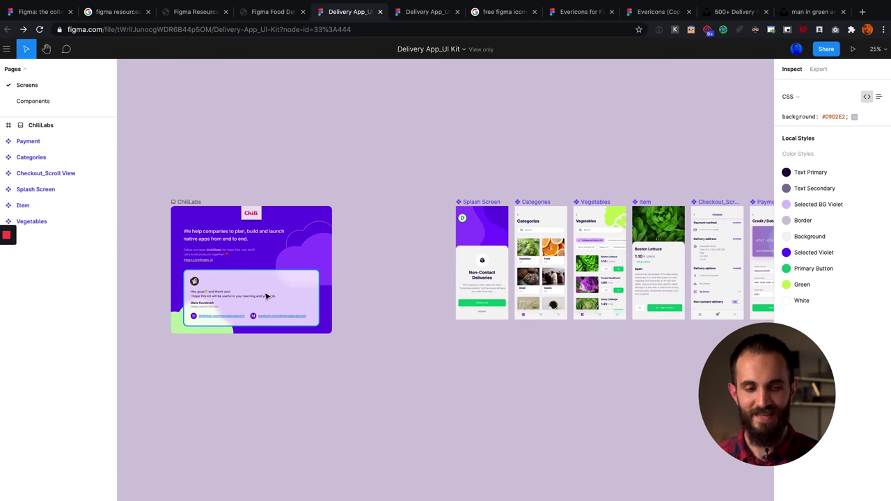
key(ctrl+backslash)
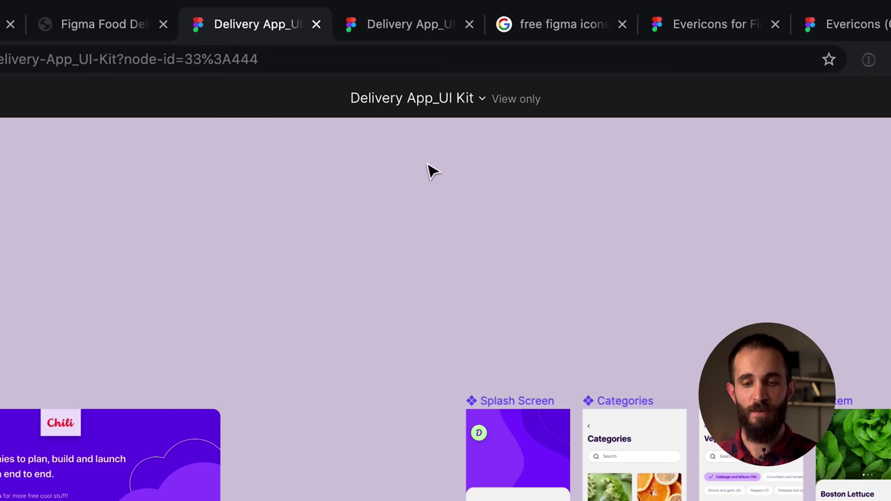
Look at the Duplicate to your Drafts option of the Delivery App_UI Kit file without applying it
click(461, 99)
click(482, 99)
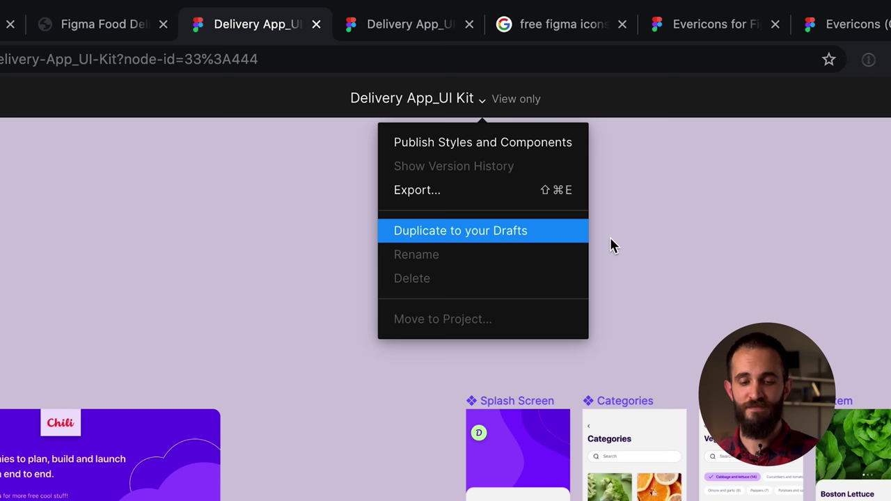
click(738, 224)
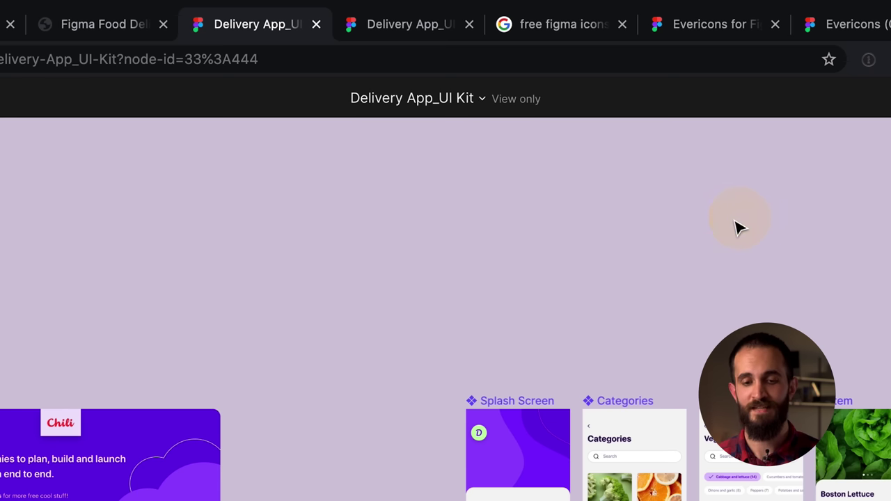
Switch to the Delivery App_UI Kit (Copy) file and examine its column of screens, from the Splash Screen past the Item screen
click(417, 31)
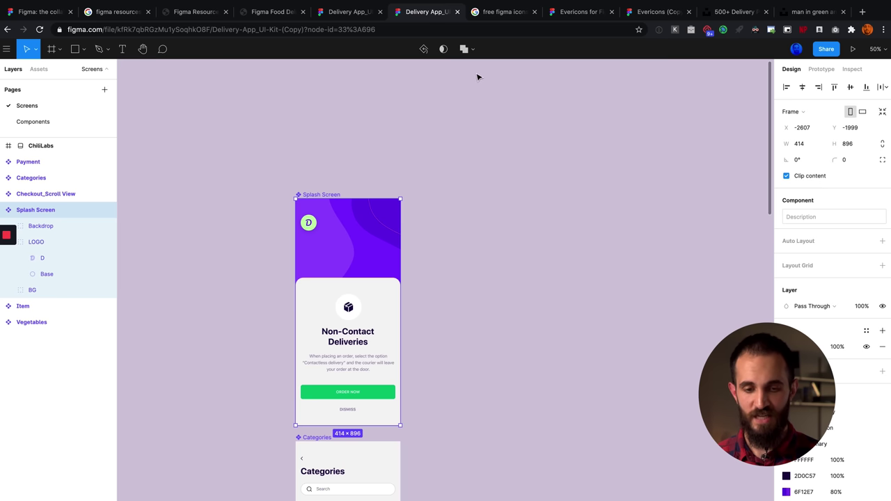
click(361, 14)
click(428, 12)
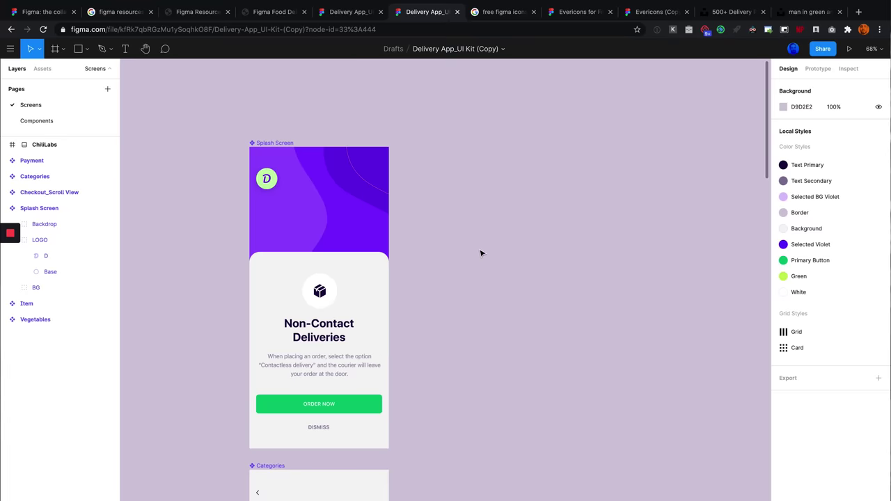
scroll(538, 246, down, 5)
scroll(538, 246, right, 2)
scroll(538, 247, up, 3)
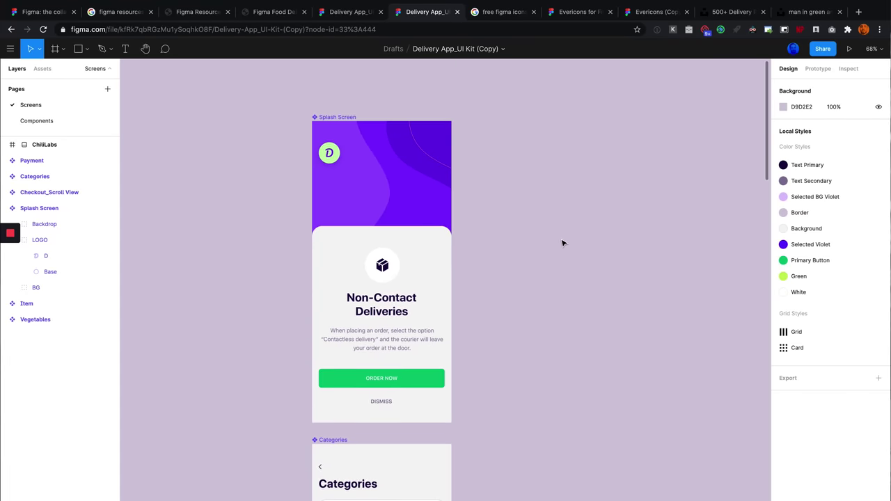
scroll(551, 245, left, 5)
scroll(562, 244, down, 10)
scroll(562, 244, down, 10)
scroll(562, 244, right, 2)
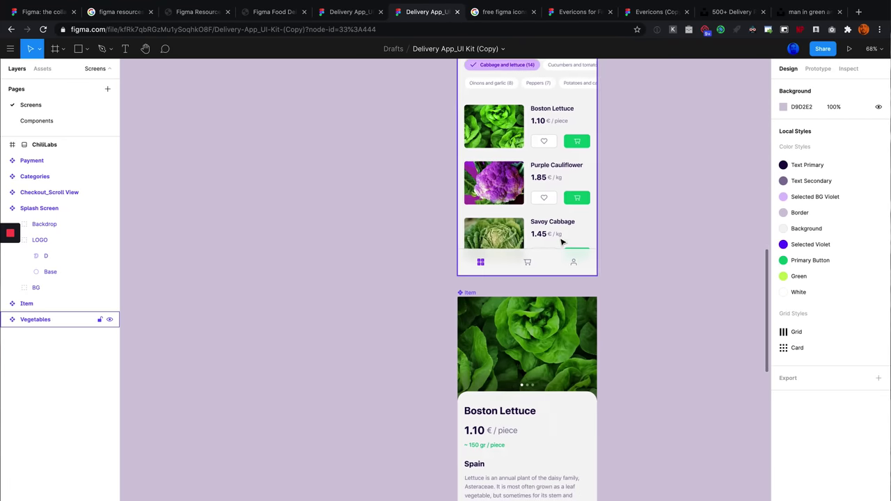
scroll(605, 198, down, 3)
scroll(603, 200, down, 10)
scroll(603, 202, up, 5)
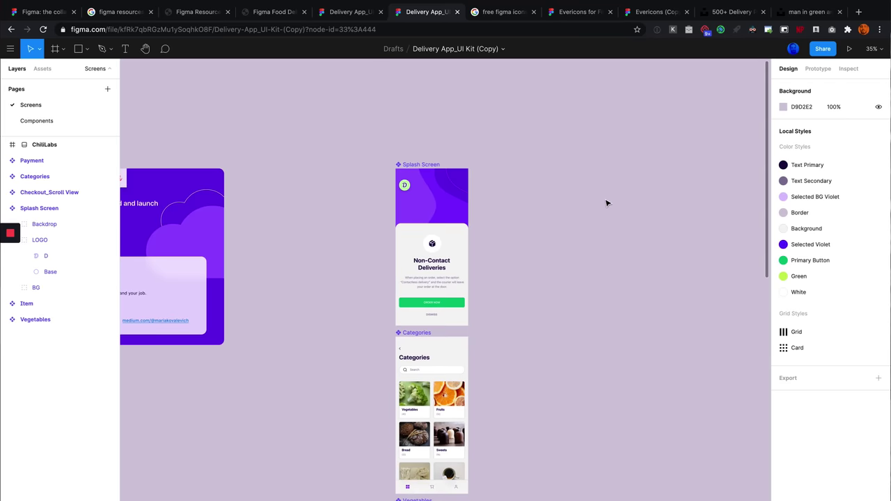
Compare the screen arrangement in the original Delivery App_UI Kit with the one in the copy
click(359, 13)
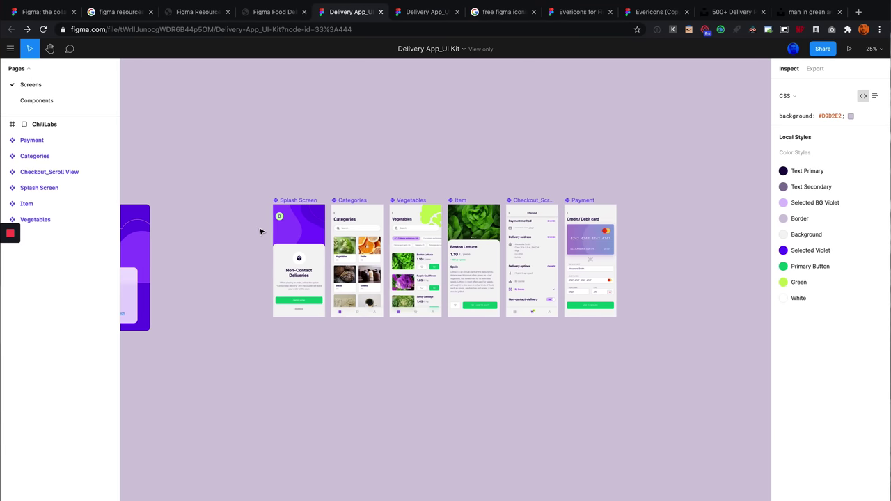
click(417, 15)
scroll(401, 258, down, 5)
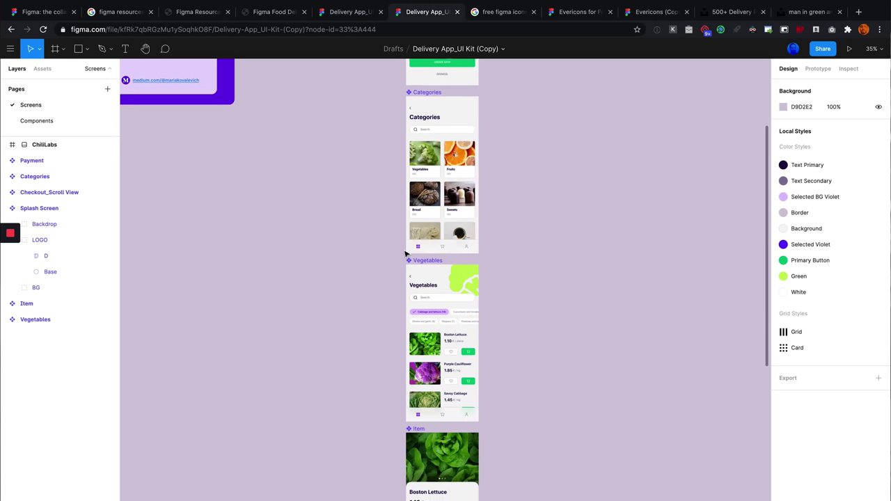
scroll(409, 254, up, 4)
Try moving the Categories frame sideways out of the screen column, and undo the move
drag(430, 264, 518, 273)
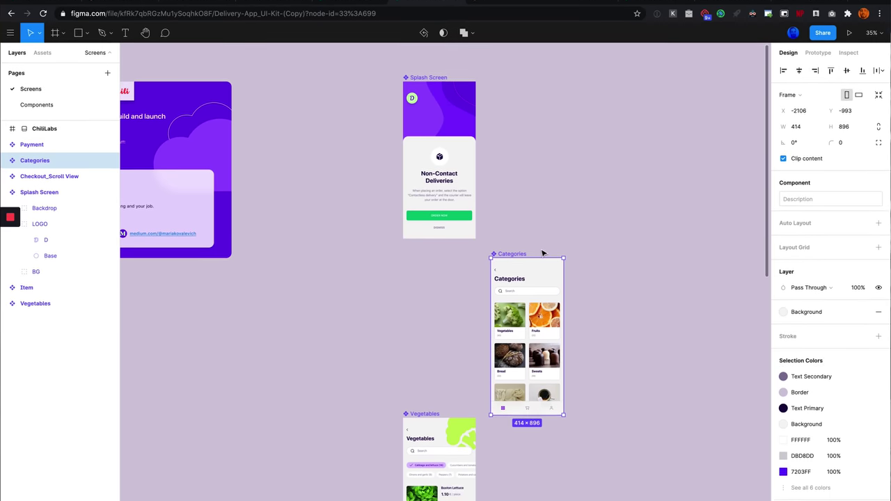
key(super+z)
key(super+z)
key(super+z)
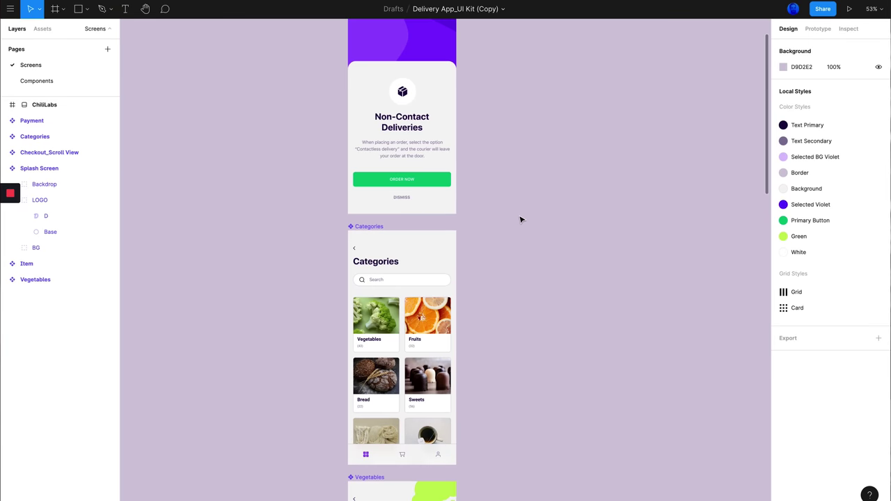
scroll(521, 220, down, 10)
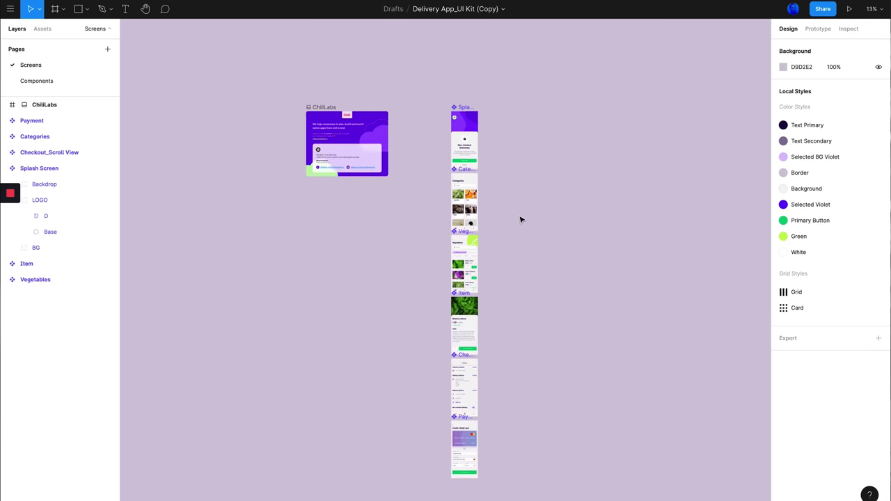
scroll(487, 134, up, 10)
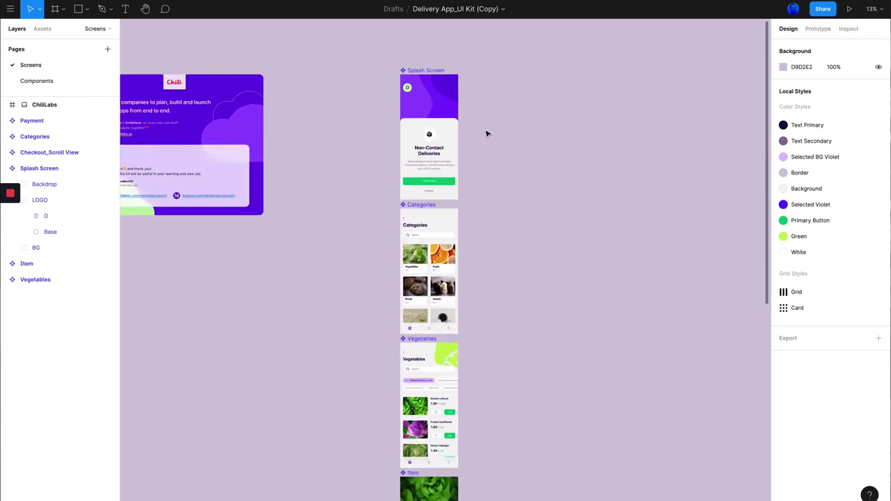
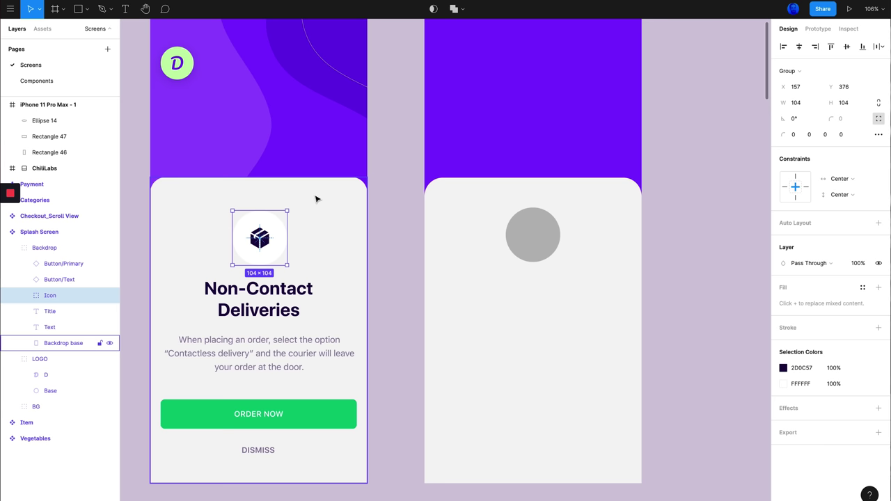
Move the grey circle down so it sits 64 px below the light card's top edge, matching the reference icon's spacing
key(alt)
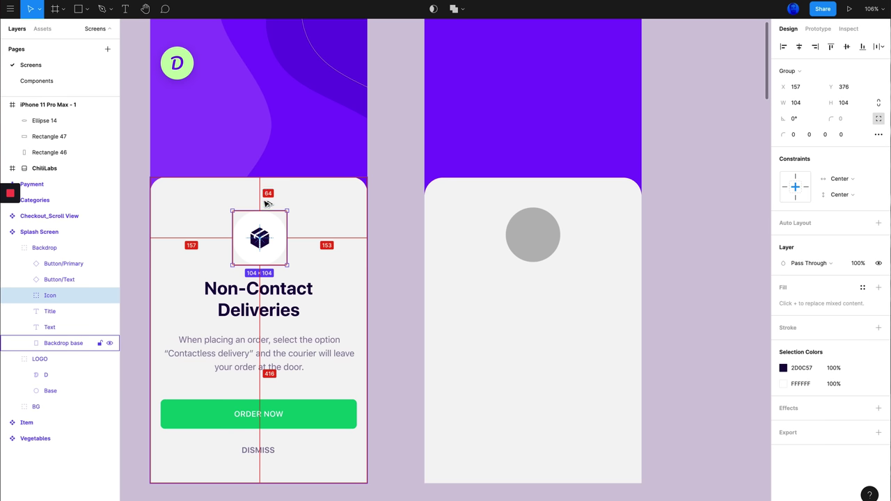
click(542, 225)
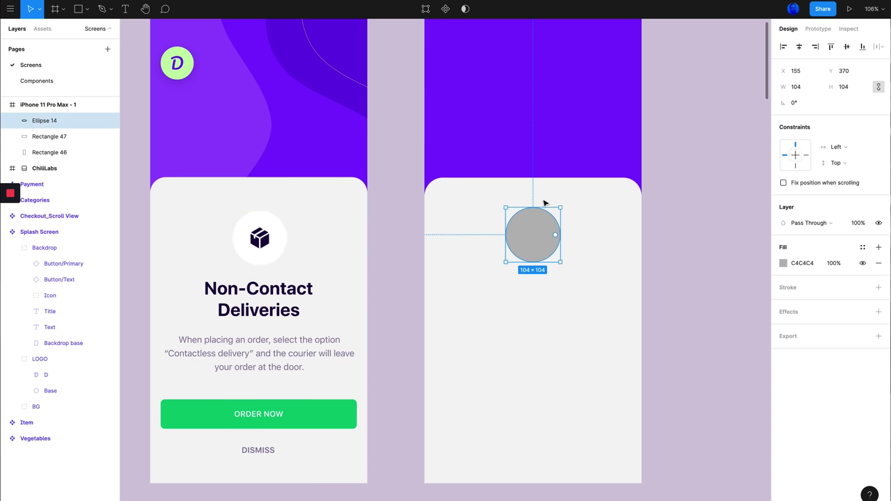
key(alt)
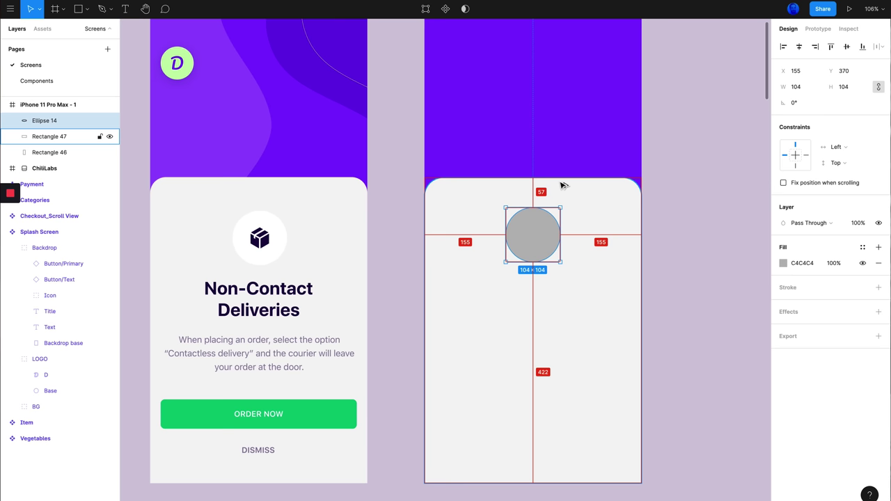
key(alt+Down)
key(alt+Down)
key(alt+Down)
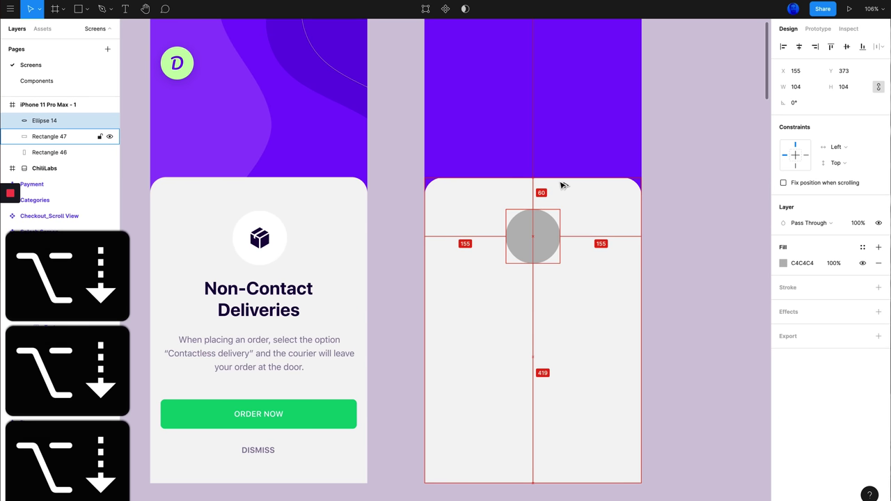
key(alt+Down)
key(alt+Down)
key(alt+Down)
key(alt+Down)
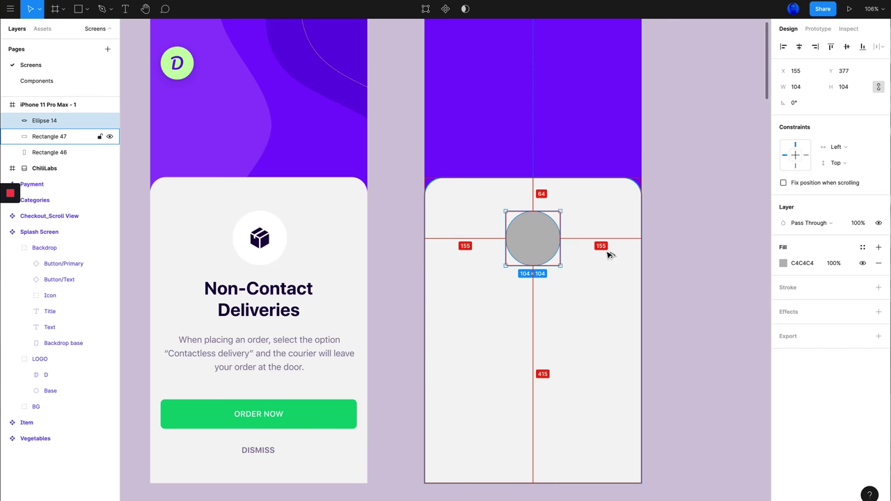
Duplicate the grey circle in place and fill the copy with white FFFFFF sampled from the reference icon's base
mouse_move(544, 237)
mouse_down()
mouse_move(528, 235)
mouse_move(555, 238)
mouse_move(547, 239)
mouse_up()
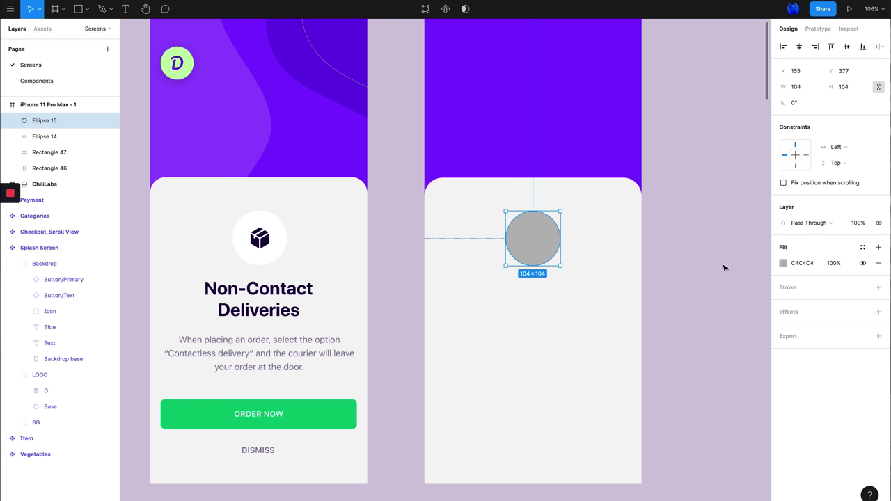
click(784, 264)
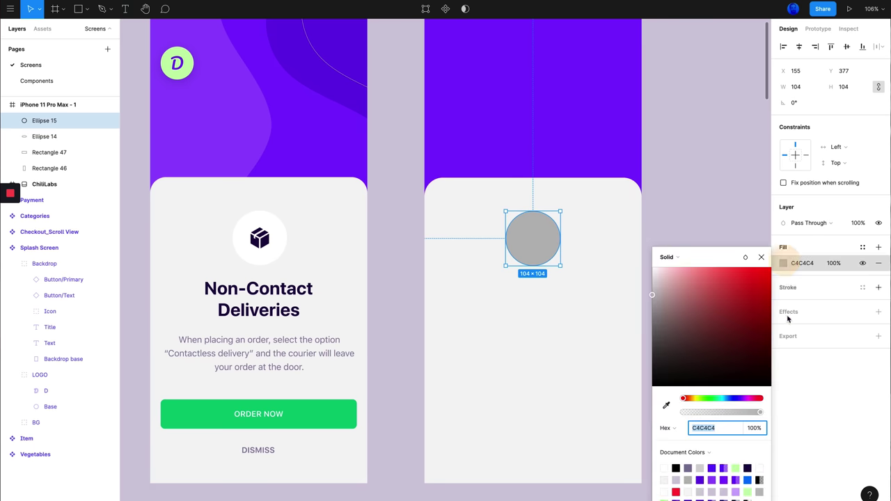
click(666, 406)
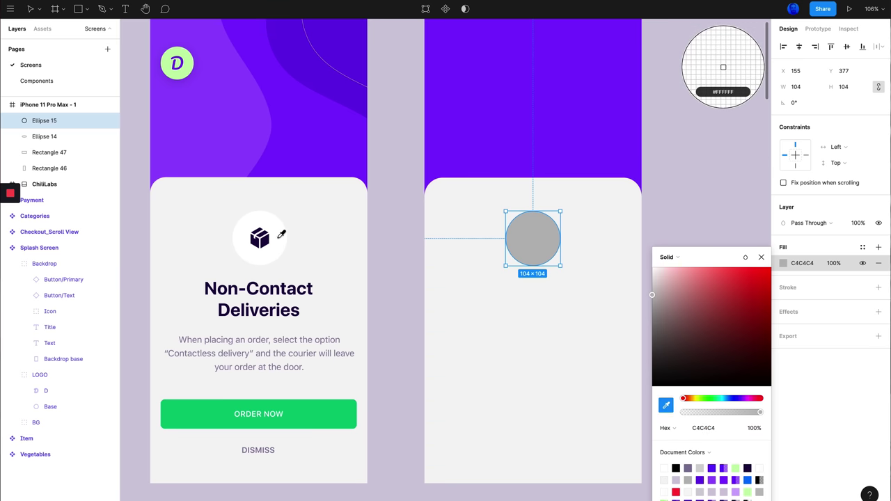
click(279, 237)
click(843, 405)
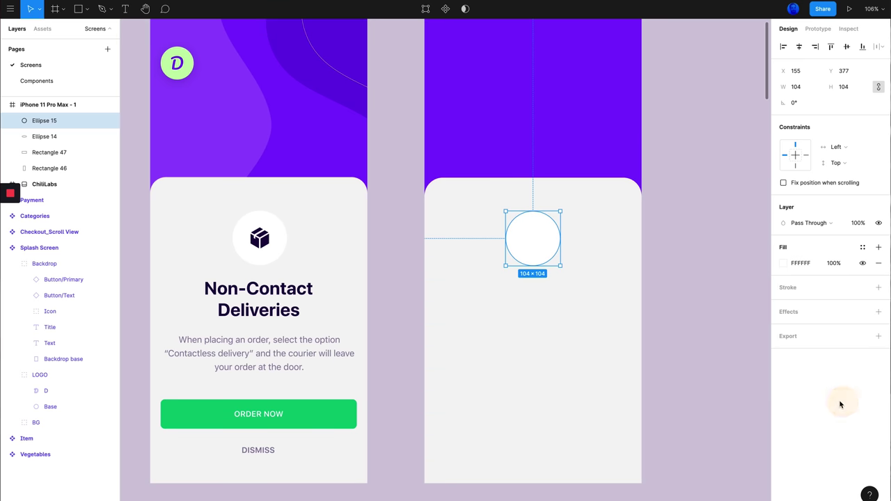
click(695, 248)
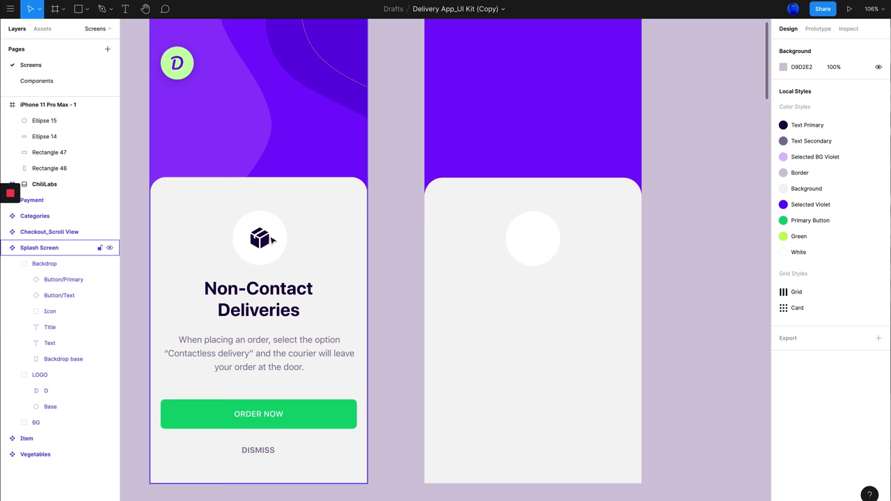
Look at the free figma icons search results and examine the Evericons for Figma page and its licence description
scroll(456, 229, up, 1)
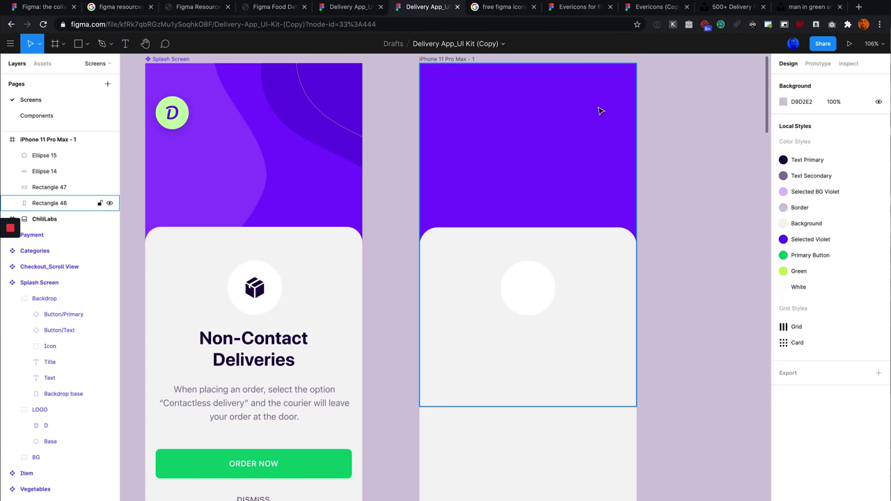
click(508, 14)
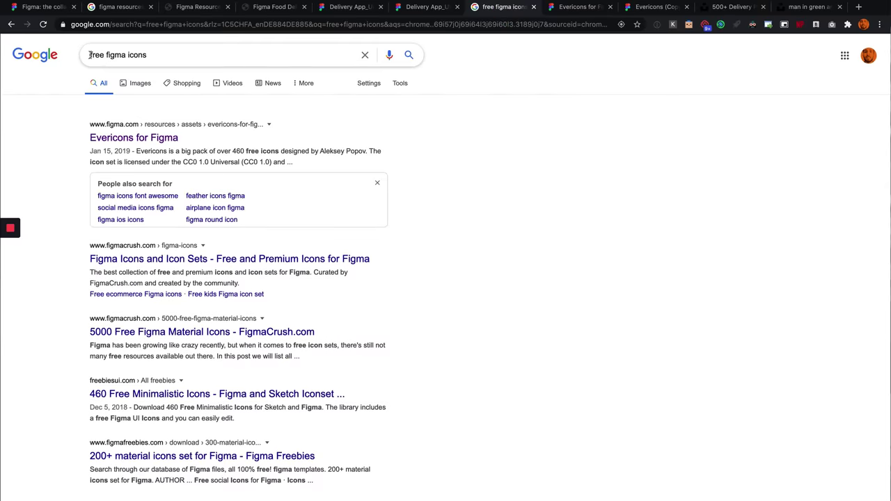
click(592, 10)
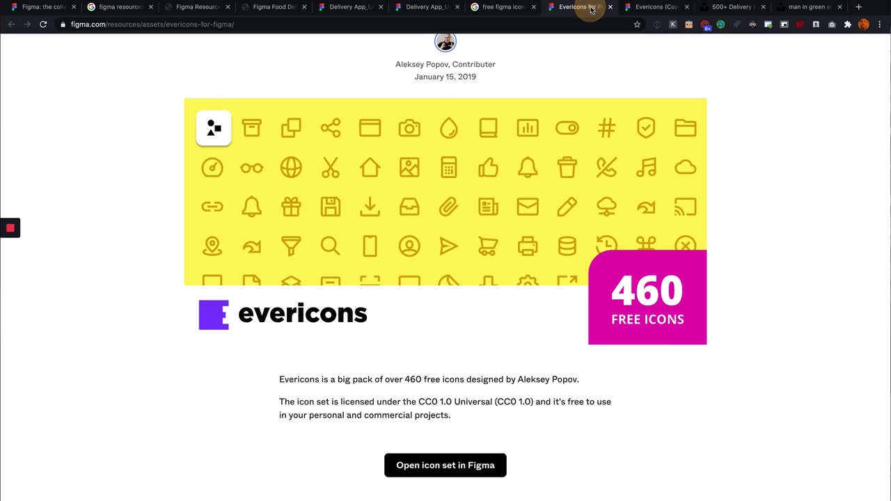
scroll(469, 201, down, 3)
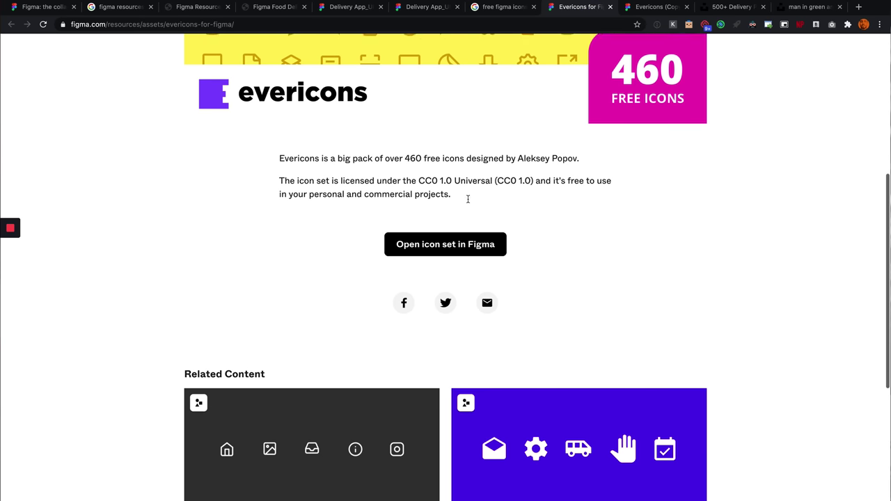
scroll(470, 202, up, 5)
scroll(433, 182, down, 2)
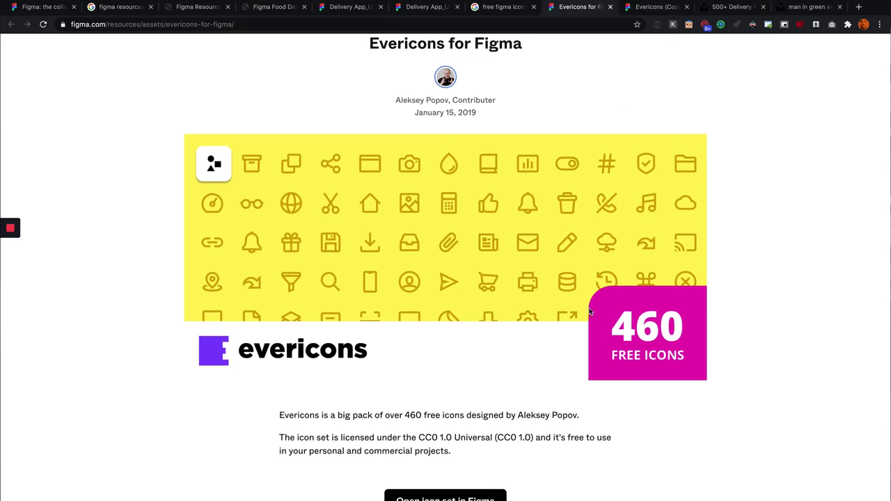
scroll(511, 309, down, 2)
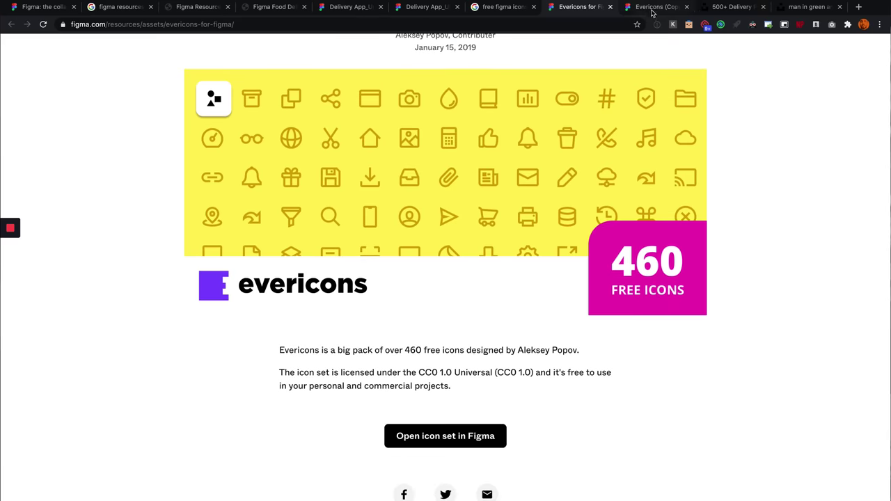
Switch to the Evericons (Copy) file, survey its icon overview, and briefly show and hide the Figma interface
click(652, 12)
scroll(369, 273, down, 3)
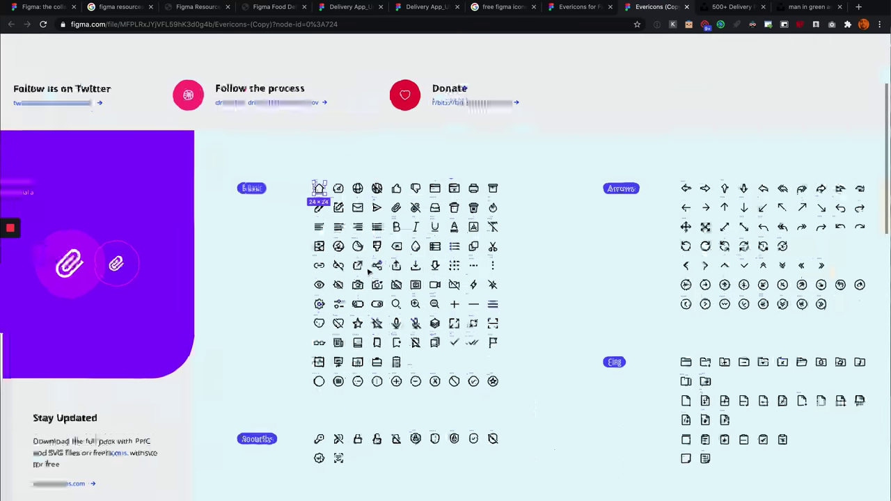
scroll(369, 273, down, 10)
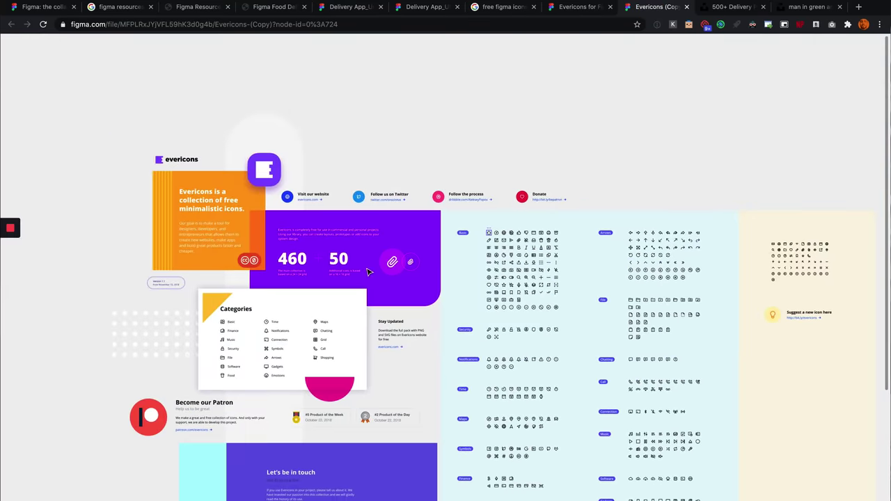
right_click(605, 80)
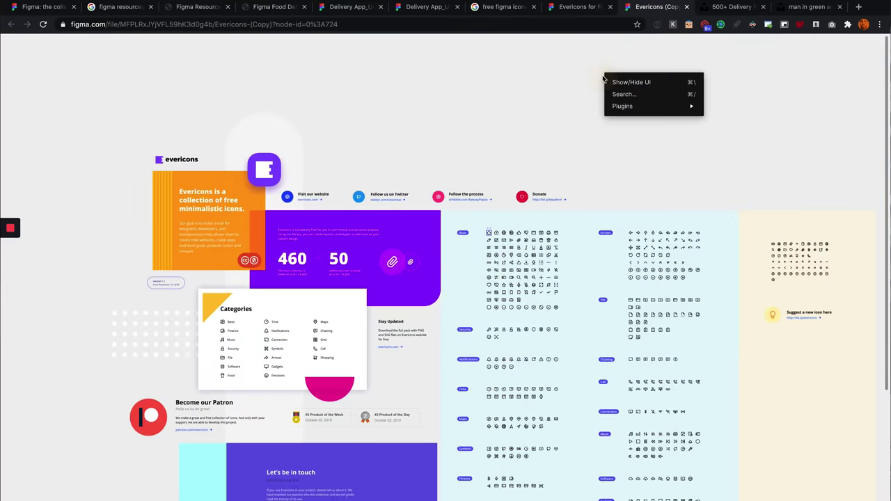
click(623, 83)
right_click(540, 82)
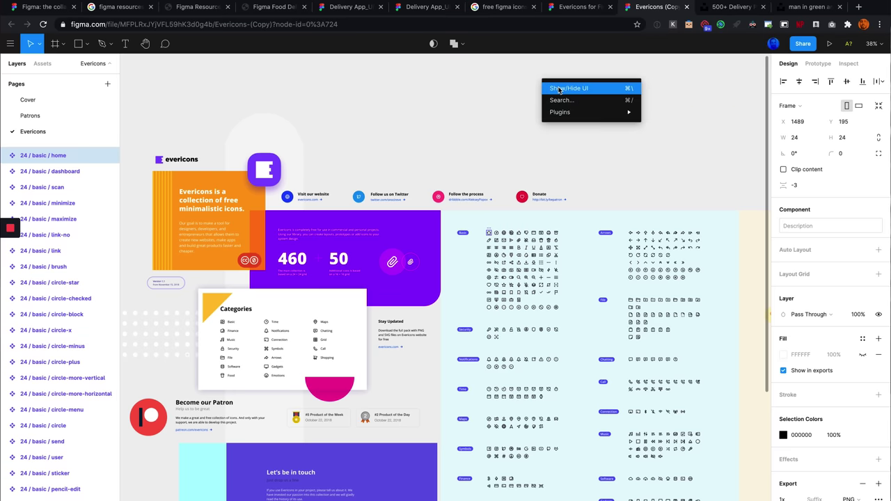
click(564, 87)
Copy the globe icon from the Basic category of the Evericons set
scroll(678, 157, right, 3)
scroll(435, 230, up, 5)
scroll(435, 230, up, 5)
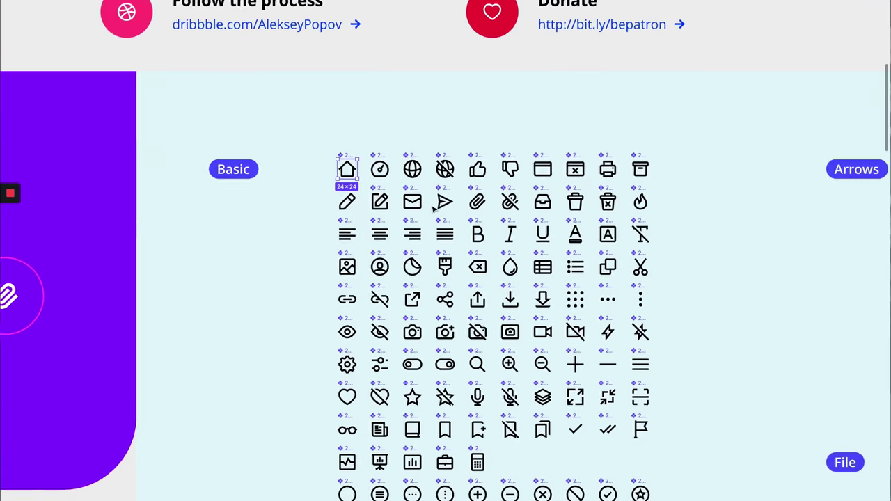
scroll(360, 131, right, 2)
scroll(348, 154, up, 6)
click(347, 155)
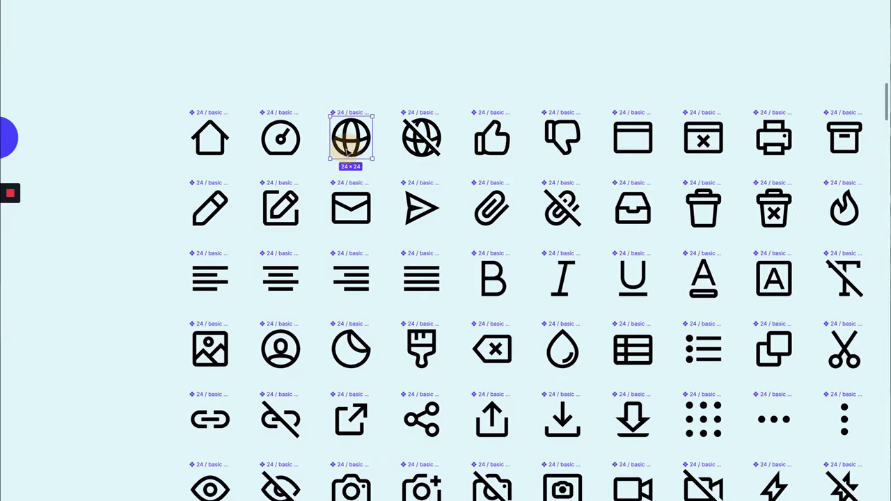
scroll(487, 153, left, 1)
scroll(382, 144, up, 1)
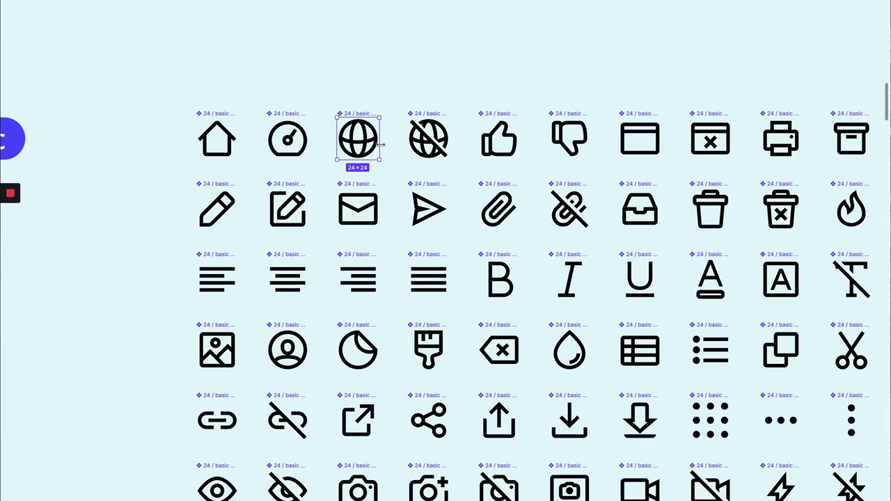
key(super+c)
In the Delivery App_UI Kit (Copy) file, paste the globe icon into the iPhone 11 Pro Max - 1 frame and centre it on the white circle
scroll(403, 78, up, 2)
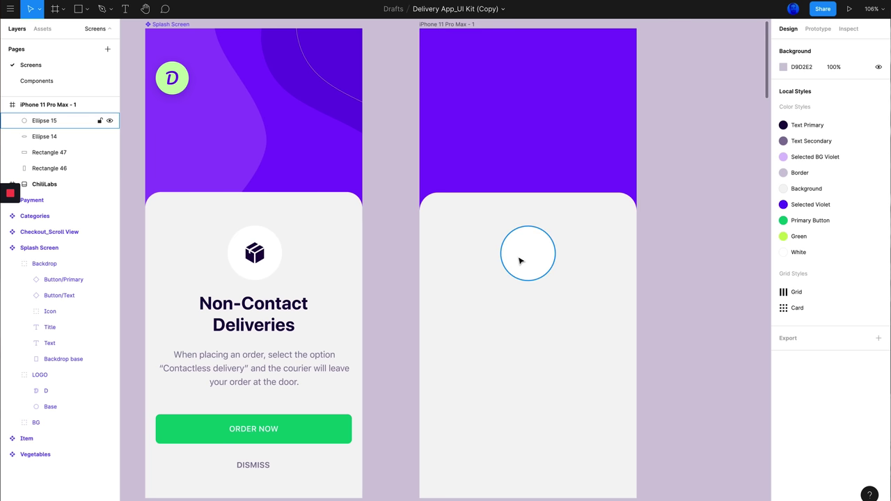
click(515, 255)
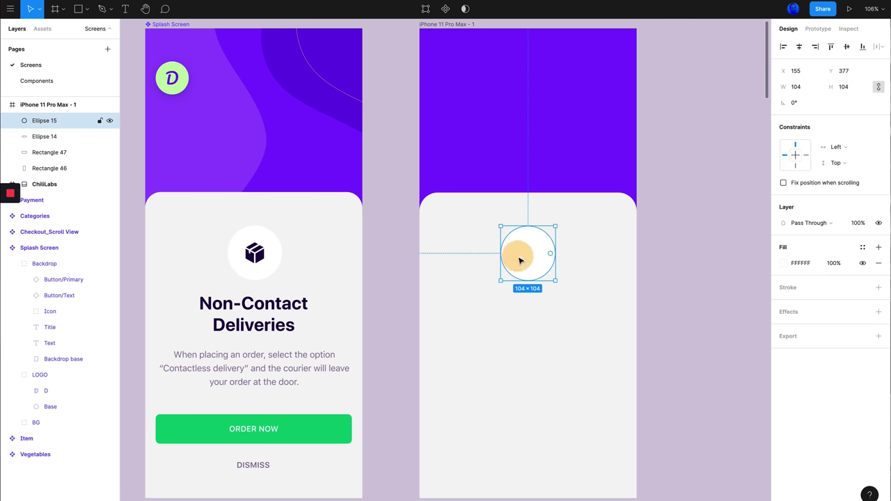
key(super+v)
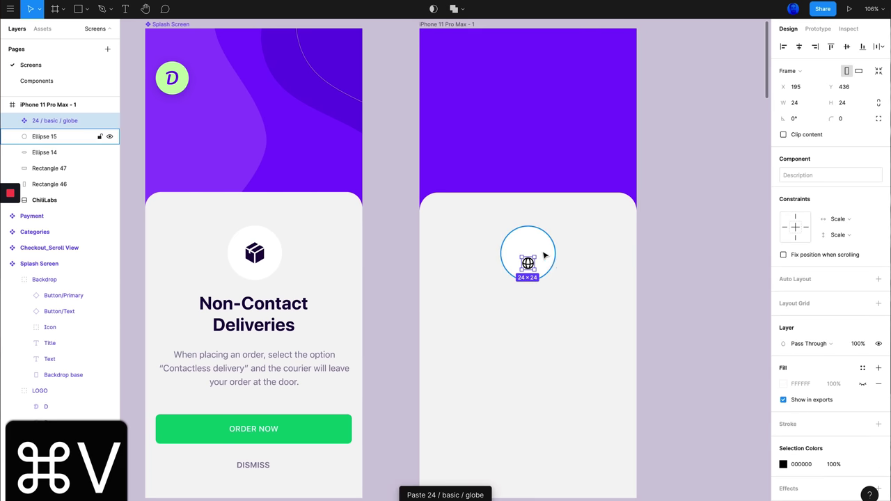
scroll(542, 258, up, 3)
drag(509, 285, 549, 229)
key(super+z)
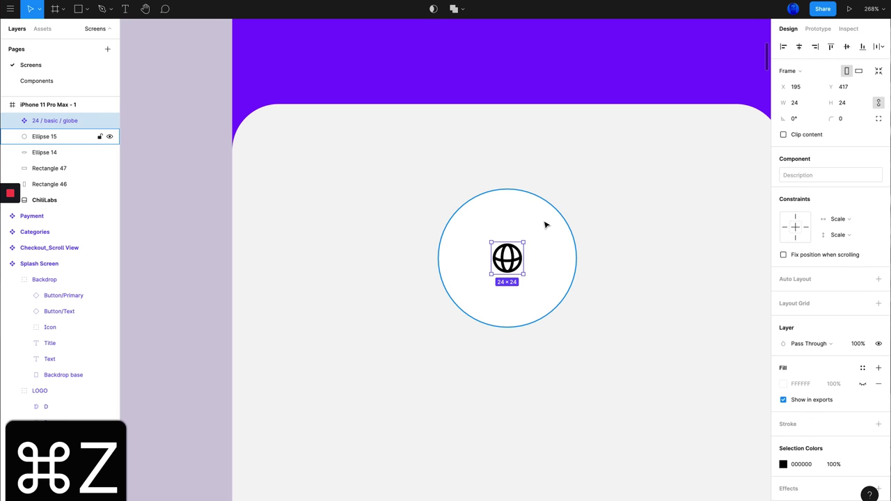
Try enlarging the globe icon from one corner to 45 × 45, and undo the resize
drag(523, 242, 552, 237)
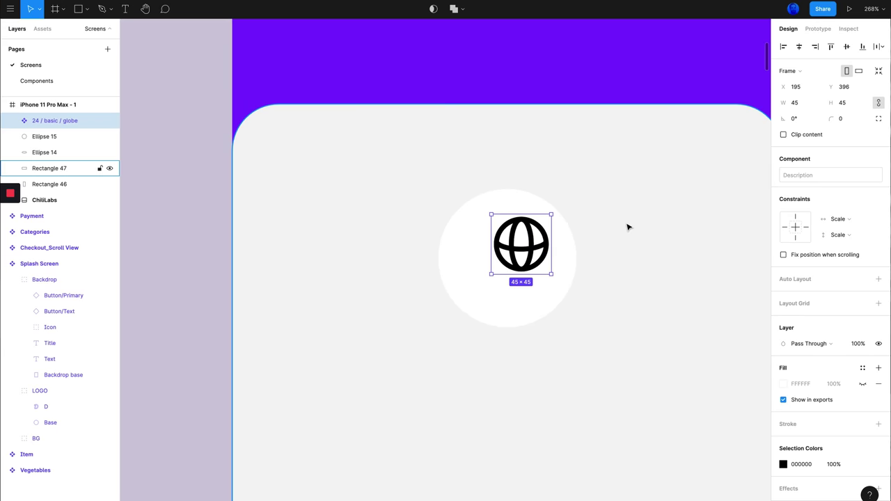
key(super+z)
drag(507, 265, 507, 263)
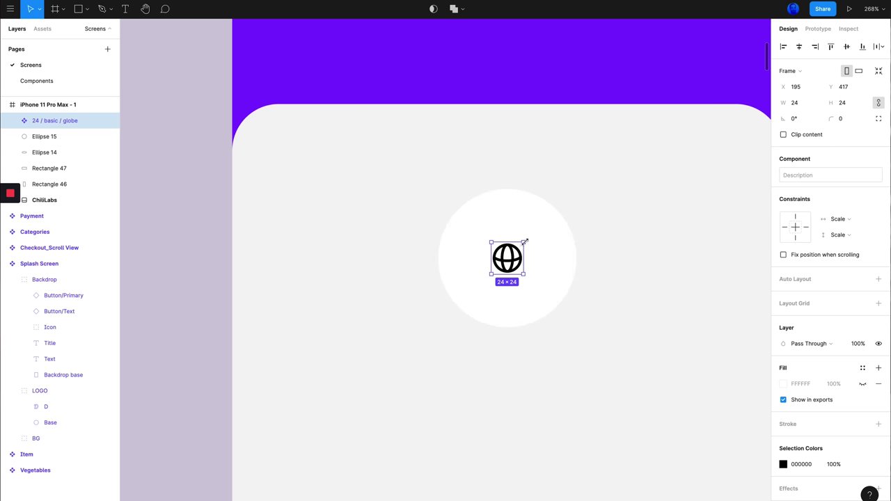
Enlarge the globe icon proportionally about its centre to 46 × 46 inside the white circle
drag(525, 242, 538, 230)
mouse_move(510, 265)
mouse_down()
mouse_move(516, 260)
mouse_move(511, 265)
mouse_up()
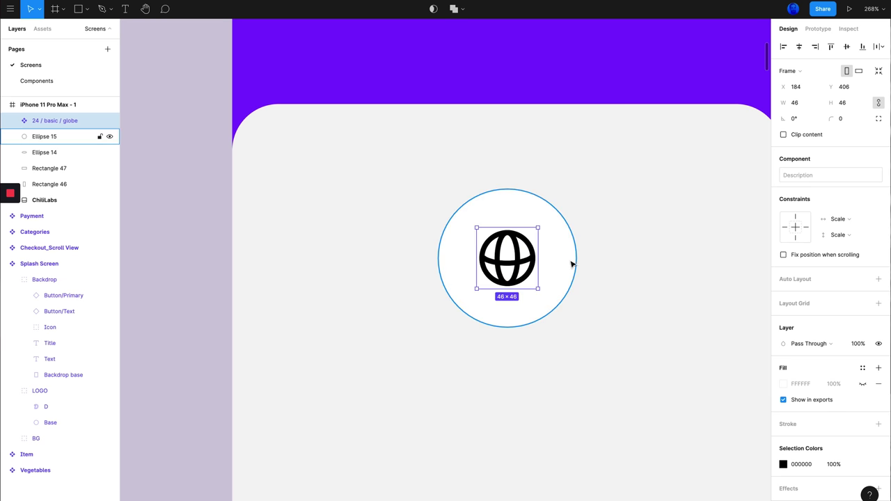
scroll(597, 259, down, 10)
scroll(555, 252, up, 8)
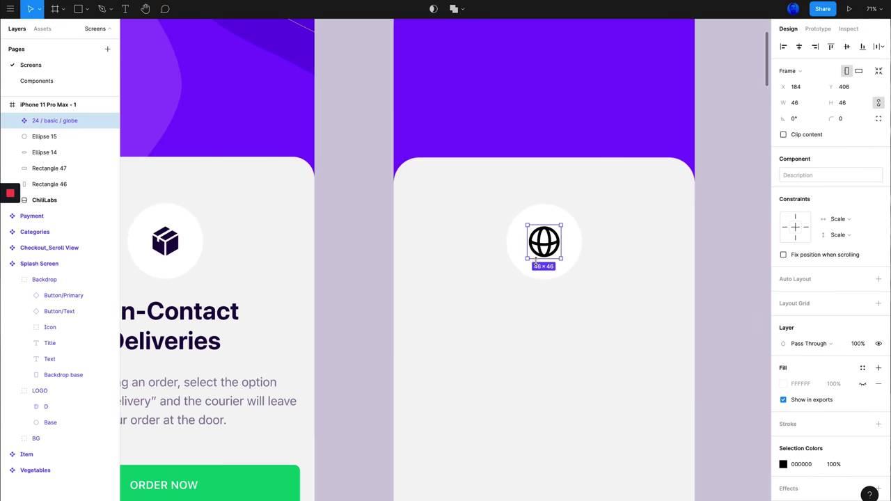
Copy the Box icon from the Icon group in the Splash Screen's Backdrop
scroll(536, 262, left, 3)
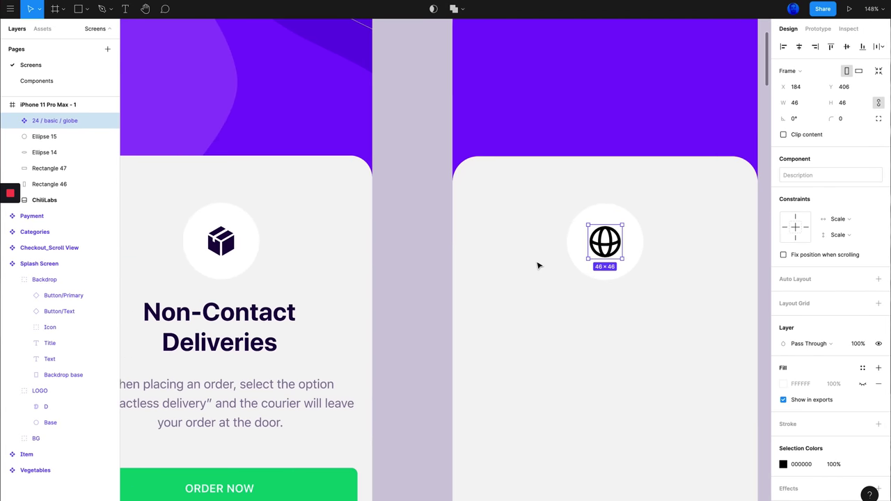
click(229, 248)
double_click(232, 247)
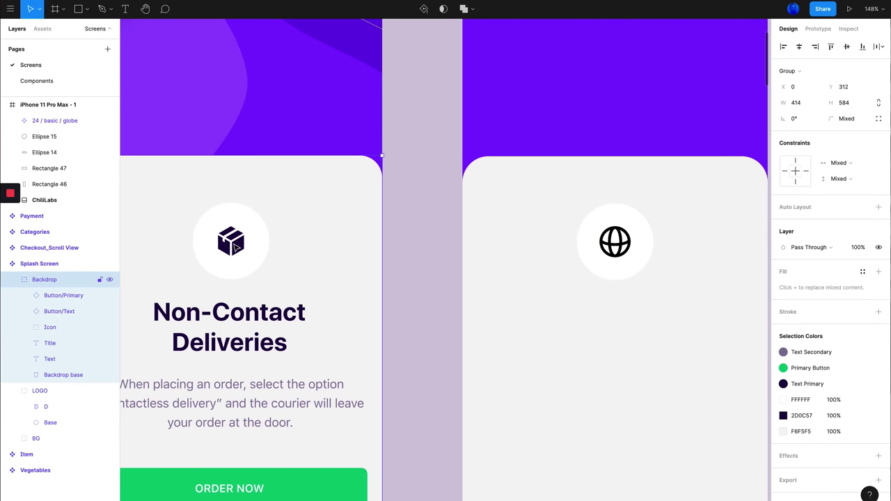
double_click(235, 247)
double_click(237, 251)
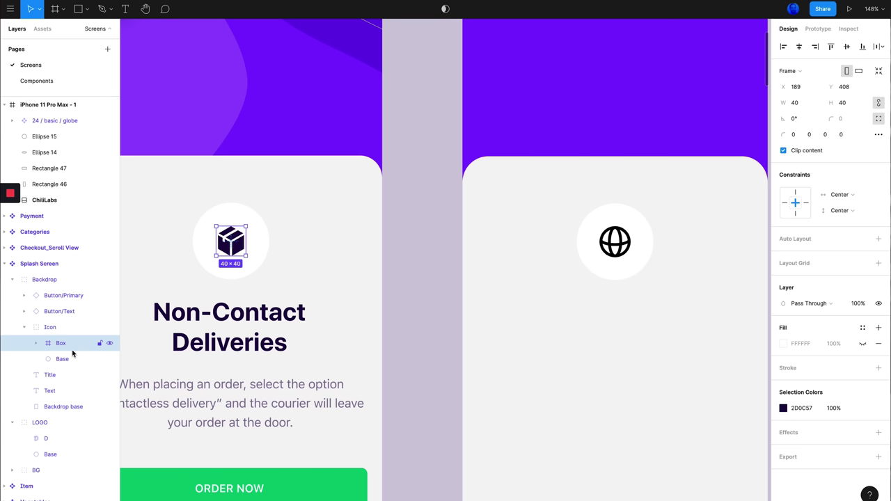
key(super+c)
Replace the globe in the iPhone 11 Pro Max - 1 frame with the copied box icon, centred on the white circle
click(614, 241)
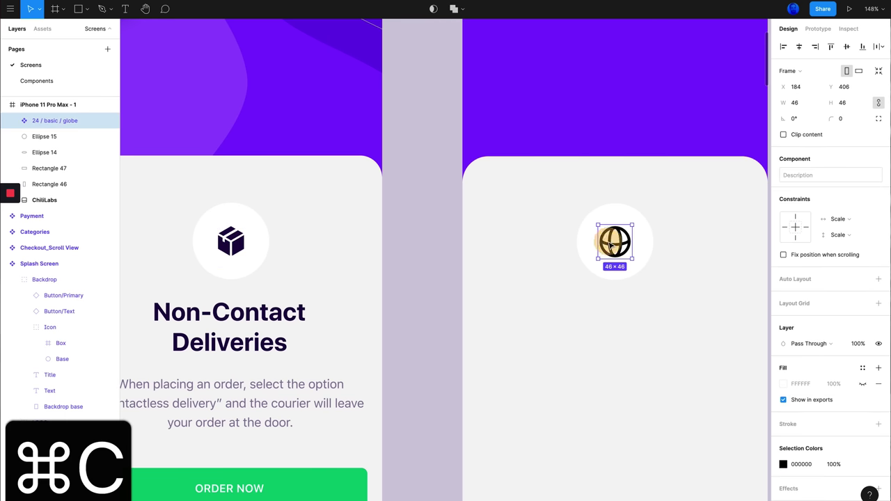
key(BackSpace)
key(super+v)
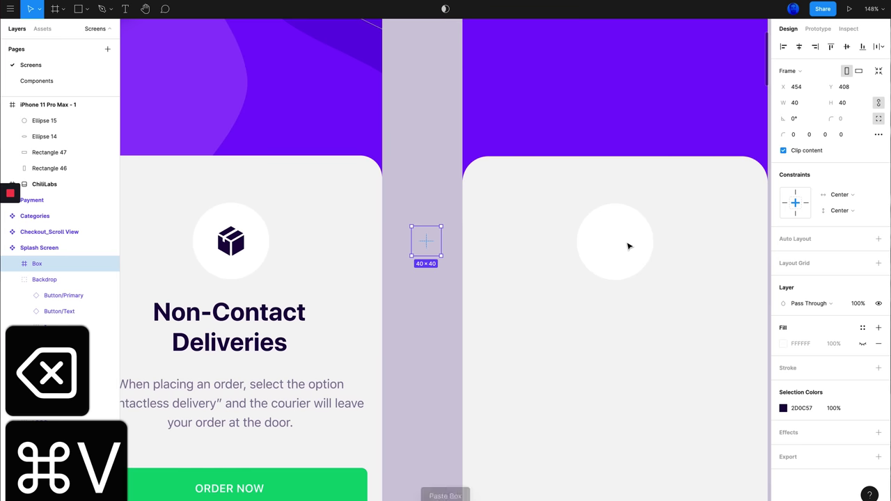
key(super+z)
click(648, 240)
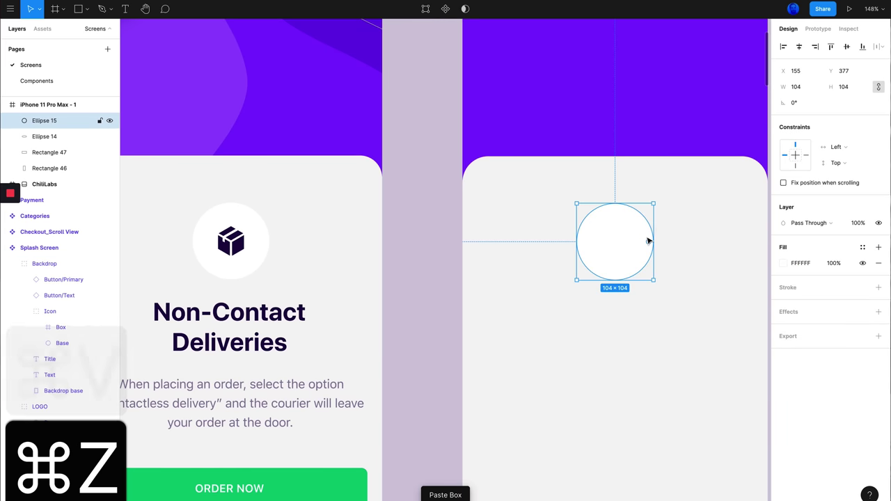
key(super+v)
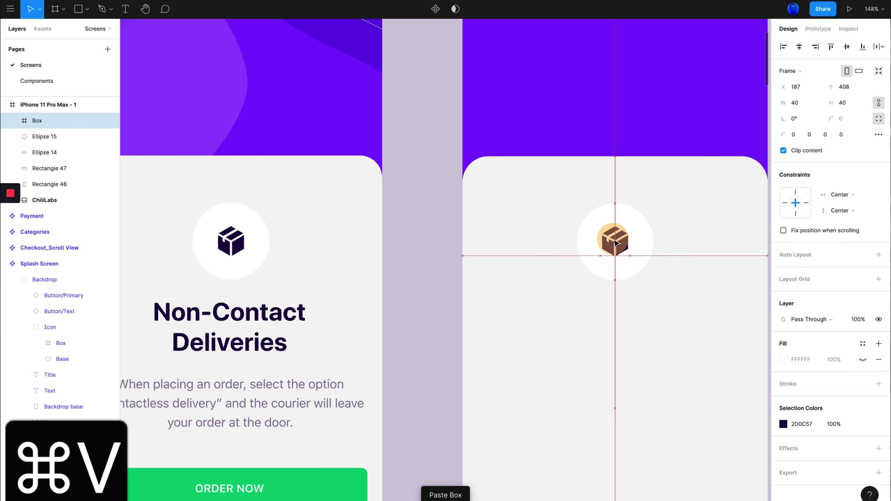
scroll(612, 250, right, 2)
scroll(613, 250, right, 1)
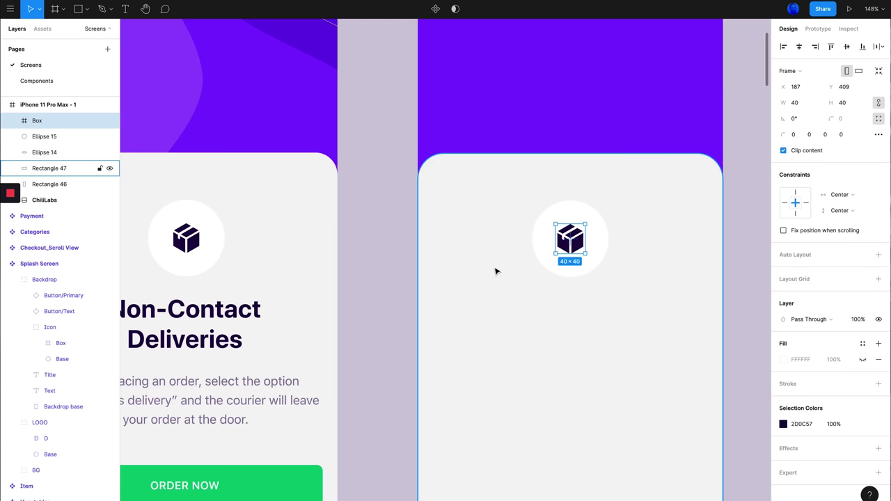
scroll(527, 255, down, 5)
click(669, 247)
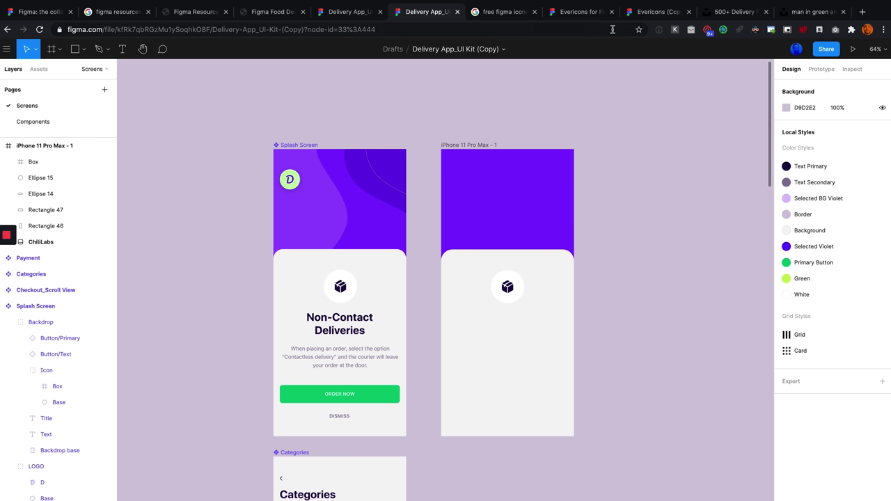
Switch to the Evericons (Copy) file and examine the icon set's overview and its Basic category
click(584, 13)
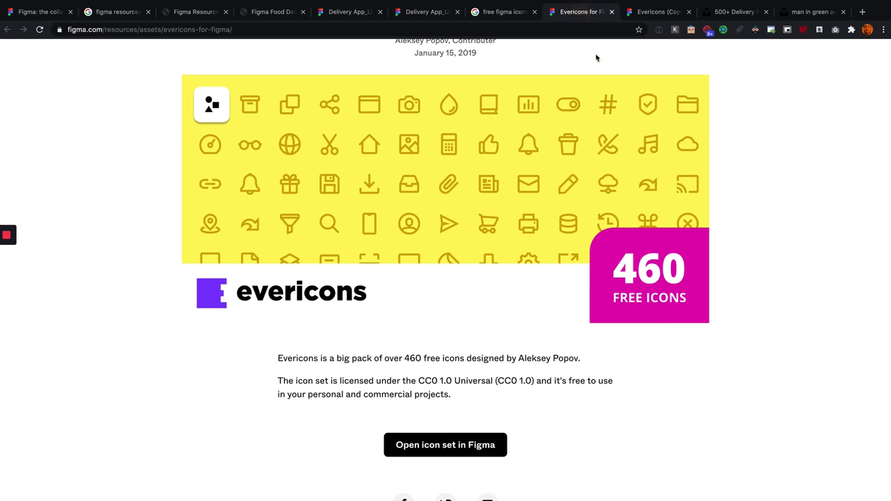
click(648, 12)
scroll(635, 223, right, 1)
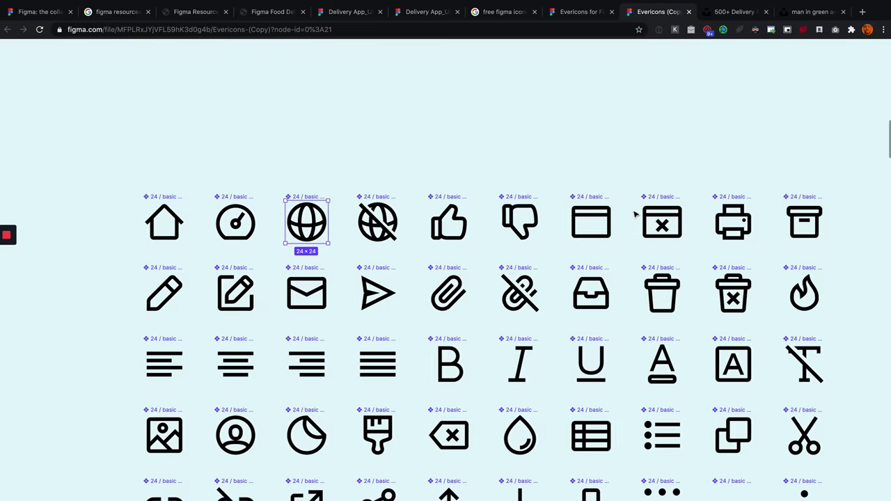
scroll(637, 211, down, 5)
scroll(635, 214, down, 5)
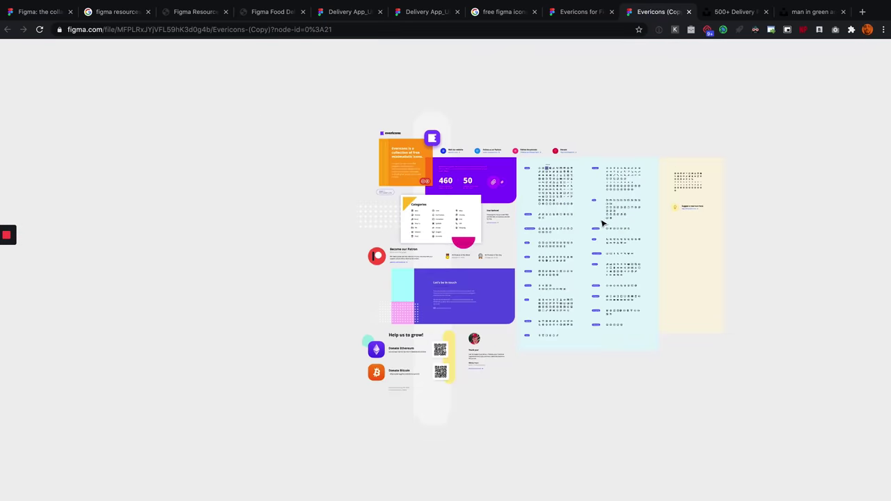
scroll(599, 224, up, 8)
scroll(605, 225, down, 1)
scroll(626, 174, up, 5)
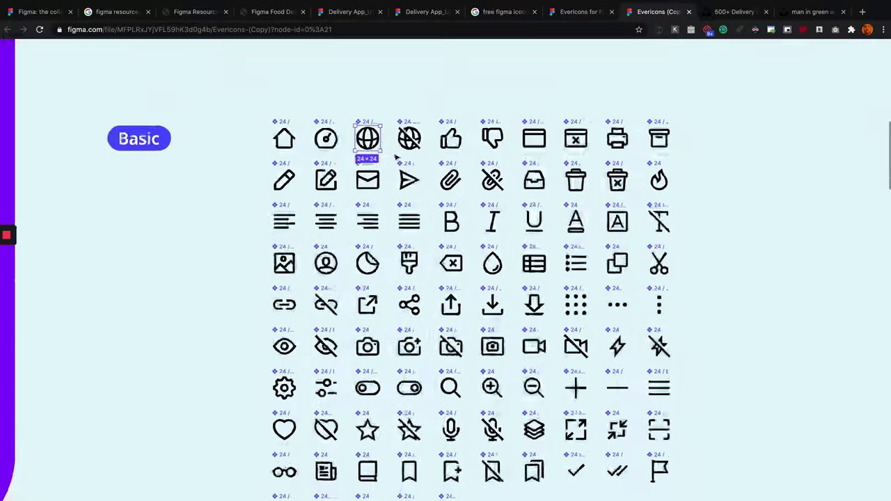
Return to the Delivery App_UI Kit (Copy) file and examine the Splash Screen, Categories and Vegetables screens beside the recreated frame
click(432, 13)
scroll(435, 198, down, 2)
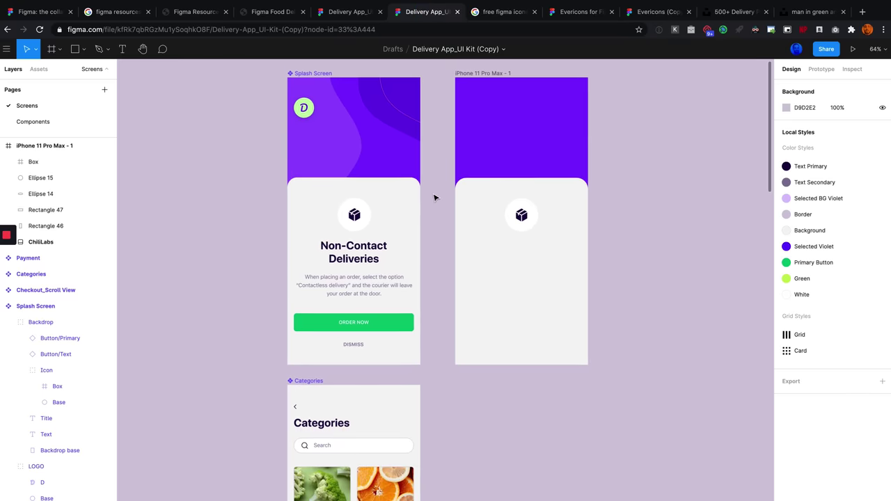
scroll(441, 185, down, 10)
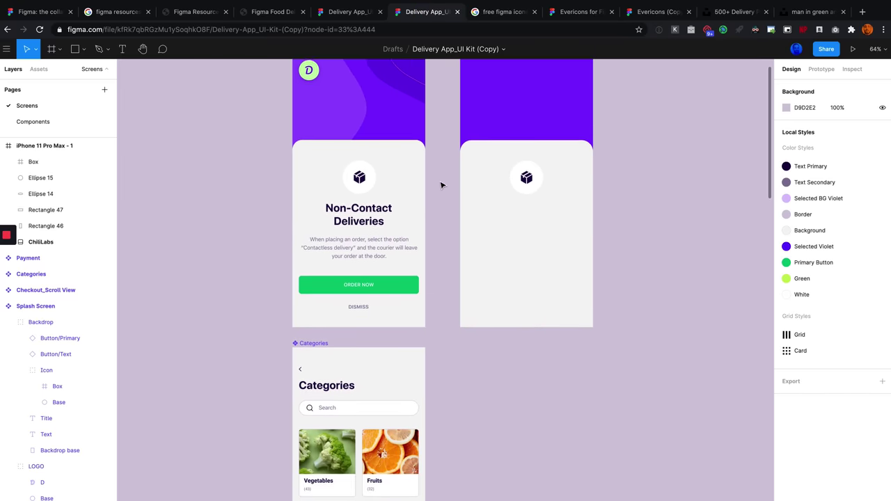
scroll(468, 196, down, 3)
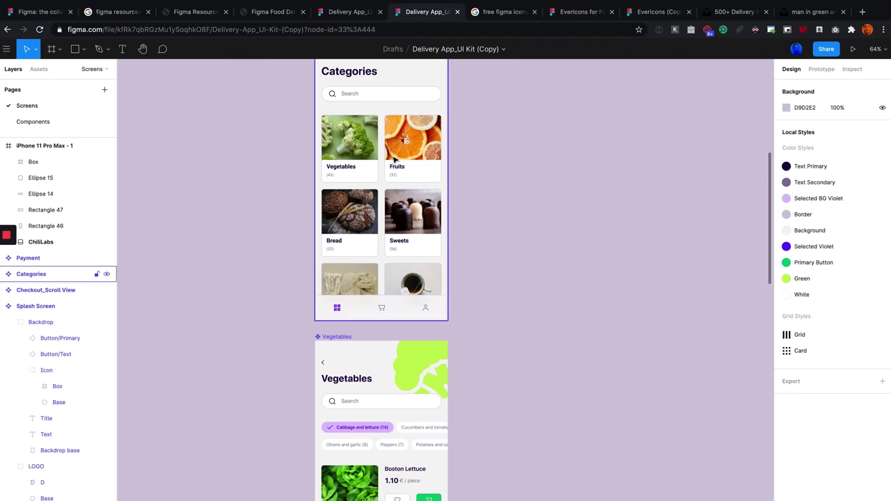
scroll(394, 159, up, 5)
scroll(394, 159, down, 8)
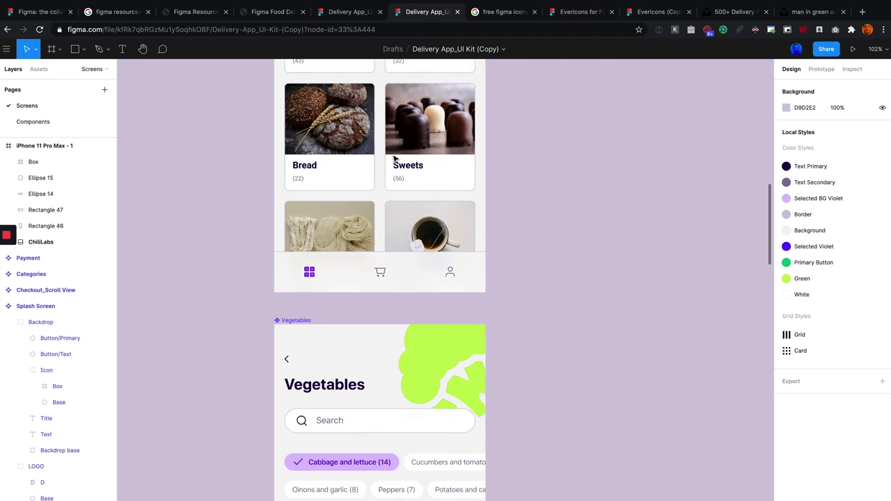
scroll(395, 159, up, 4)
scroll(395, 160, up, 4)
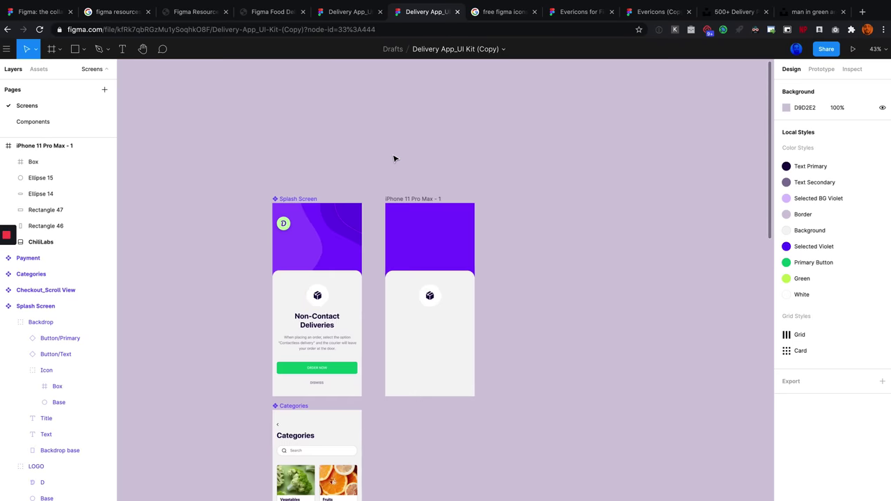
scroll(374, 209, up, 8)
scroll(369, 203, down, 2)
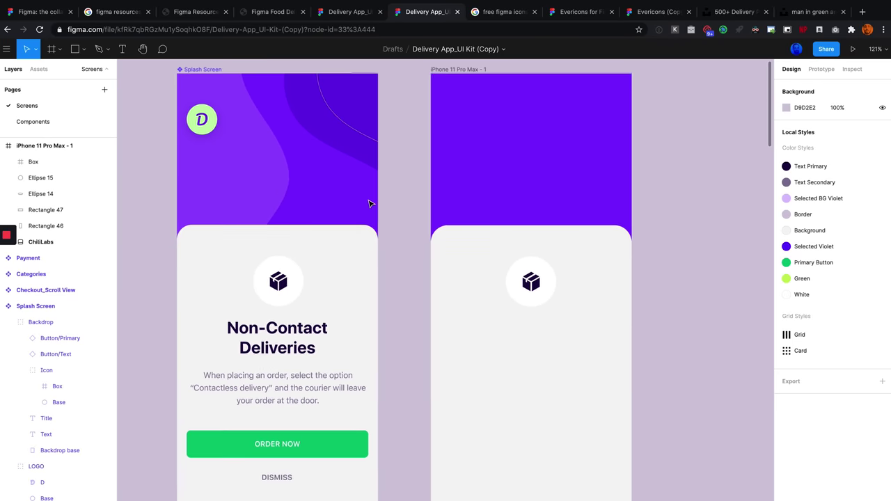
scroll(491, 188, down, 3)
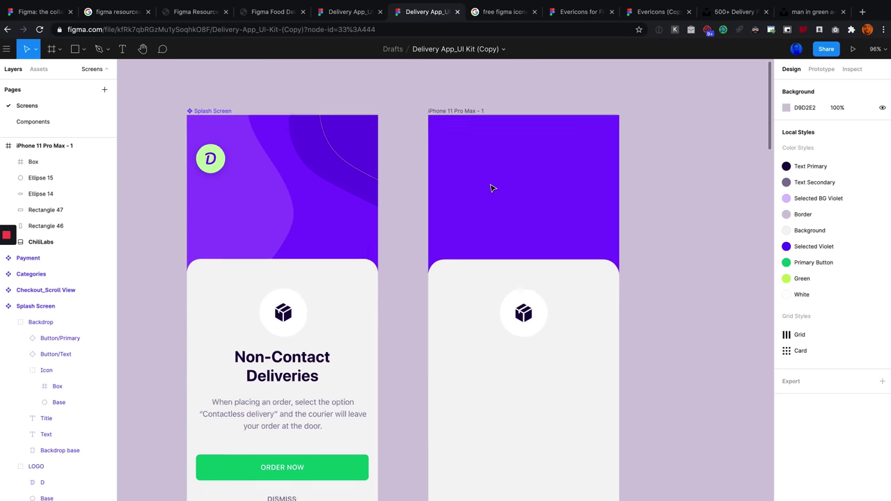
scroll(394, 183, right, 2)
scroll(400, 181, up, 1)
scroll(401, 181, up, 2)
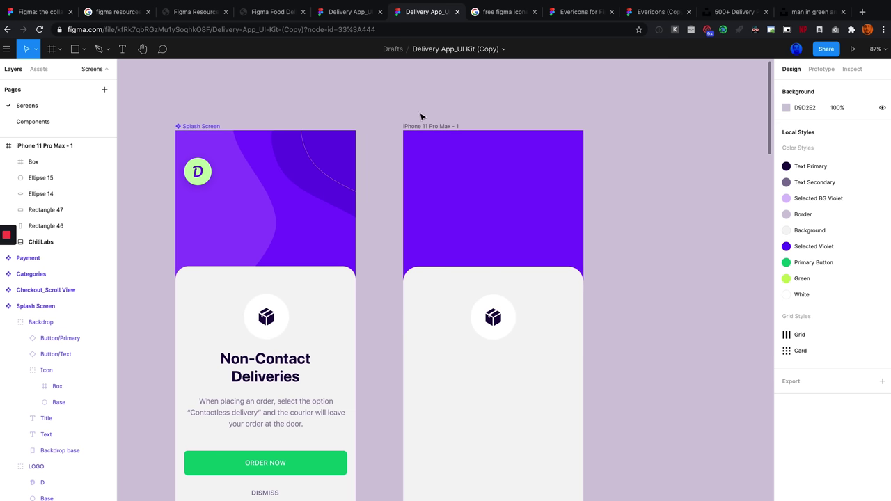
scroll(491, 101, up, 1)
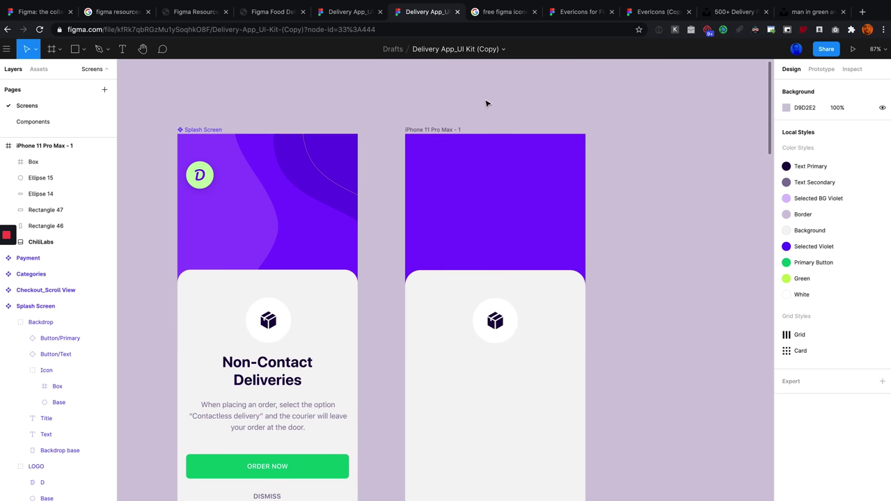
Review the Unsplash delivery photos and copy the image of the motorbike courier in the green jacket and black helmet
click(721, 13)
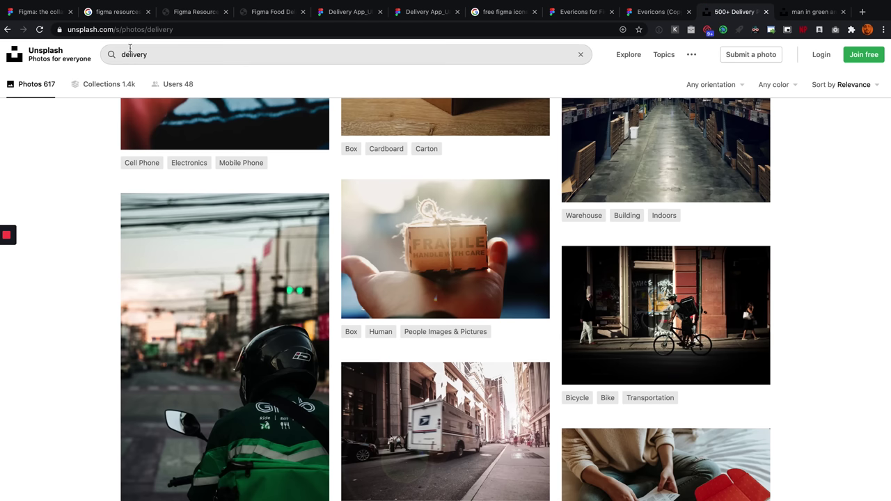
scroll(238, 316, down, 2)
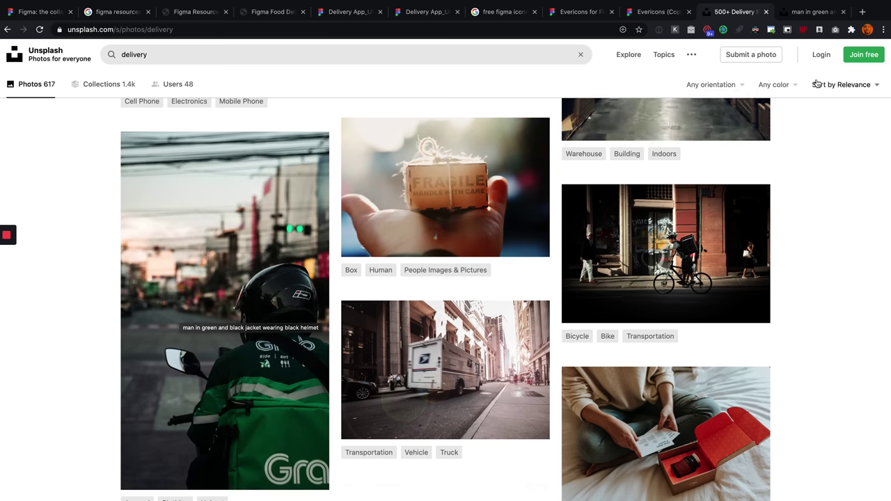
click(814, 11)
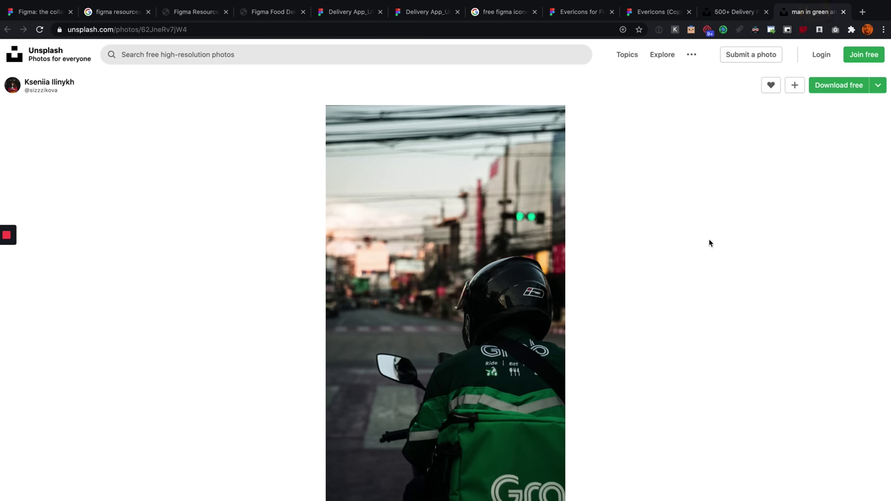
right_click(467, 231)
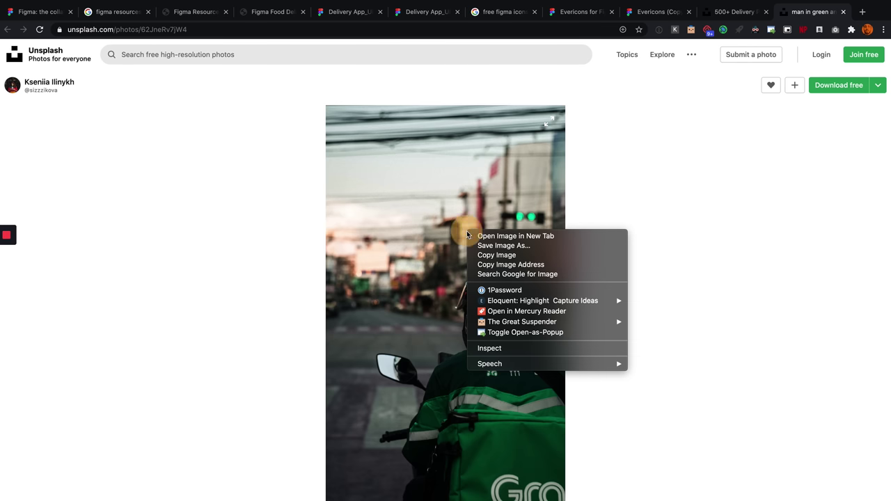
click(512, 256)
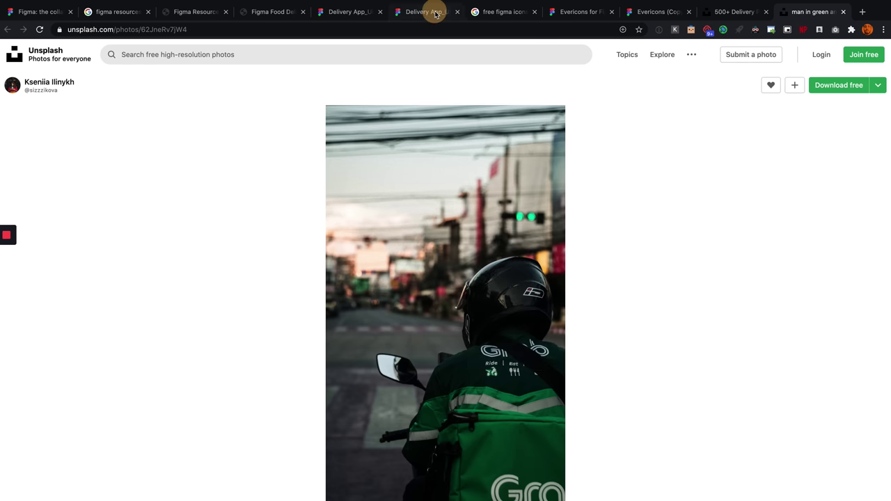
In the Delivery App_UI Kit (Copy) file, fill the purple background rectangle of the iPhone 11 Pro Max - 1 frame with the copied photo
click(436, 14)
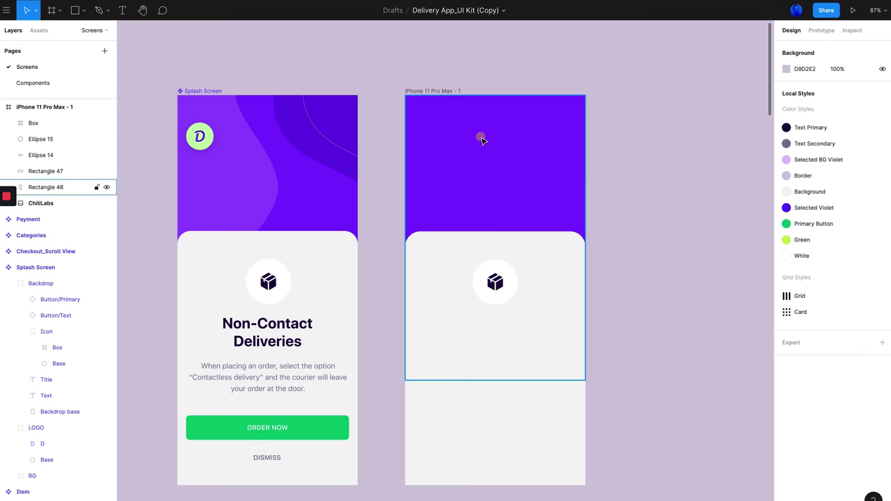
click(481, 138)
scroll(481, 139, right, 3)
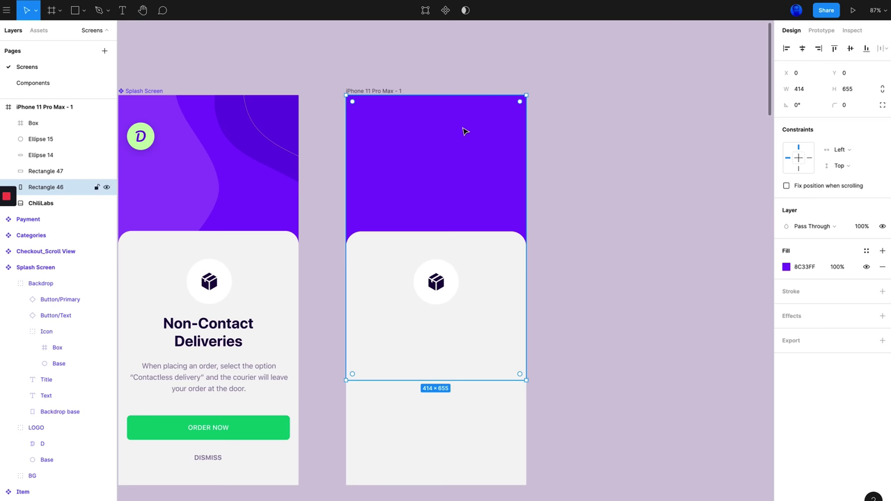
key(super+v)
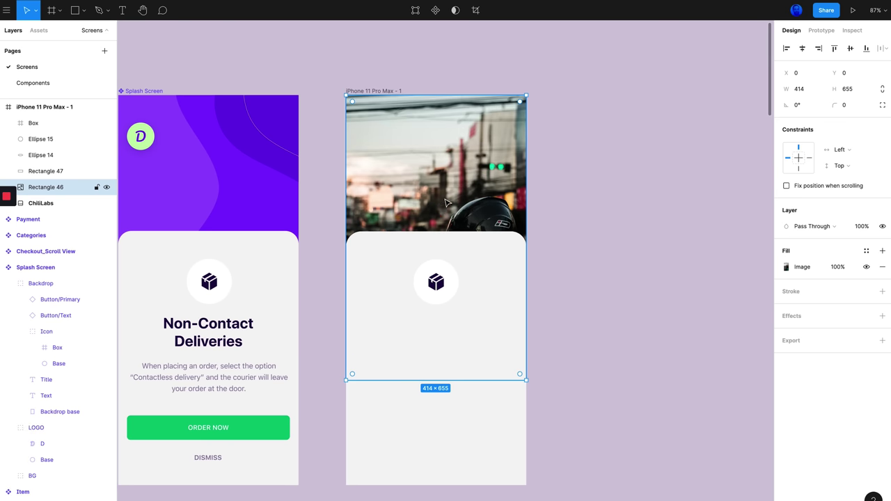
Move the photo rectangle straight up to Y -207 so the courier shows above the card, and deselect it
mouse_move(447, 204)
mouse_down()
mouse_move(445, 152)
mouse_move(438, 201)
mouse_up()
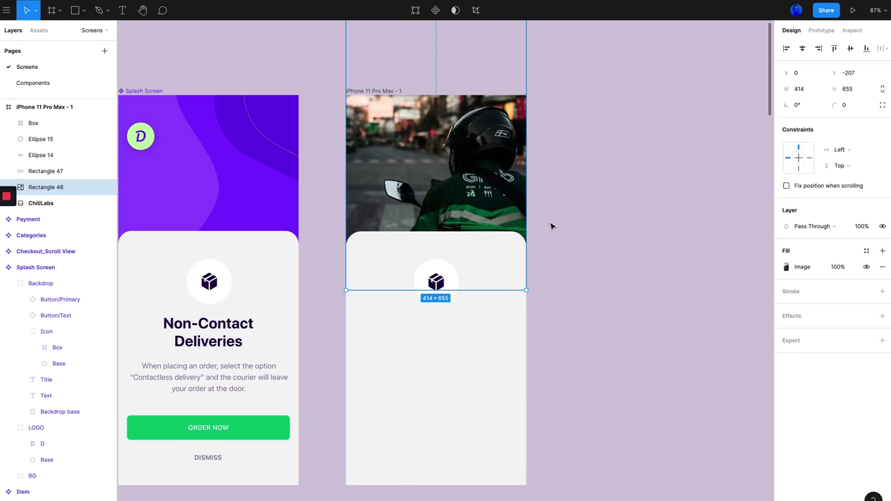
scroll(553, 227, down, 3)
scroll(553, 226, left, 2)
scroll(529, 181, right, 1)
scroll(508, 183, up, 2)
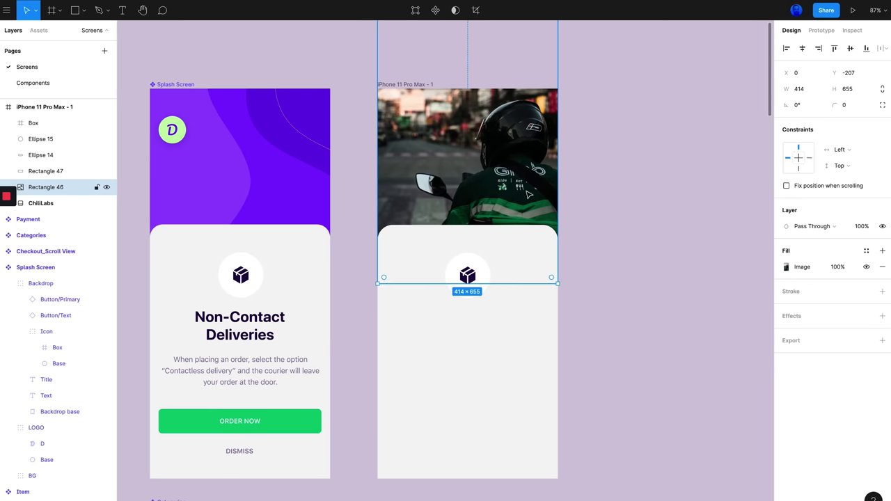
click(593, 198)
scroll(593, 200, down, 3)
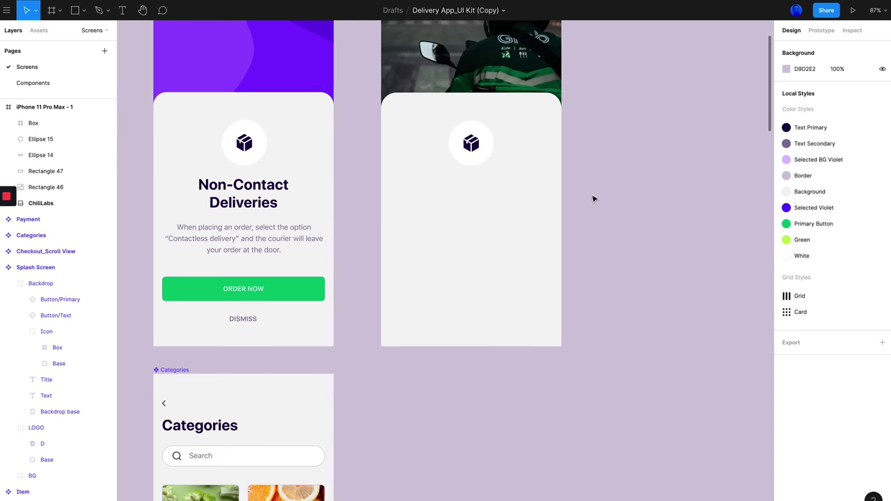
scroll(463, 249, up, 3)
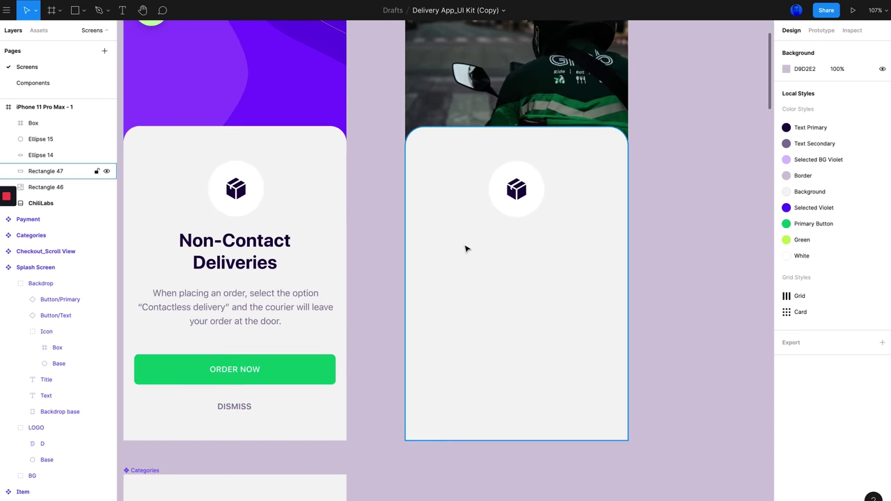
scroll(298, 244, left, 2)
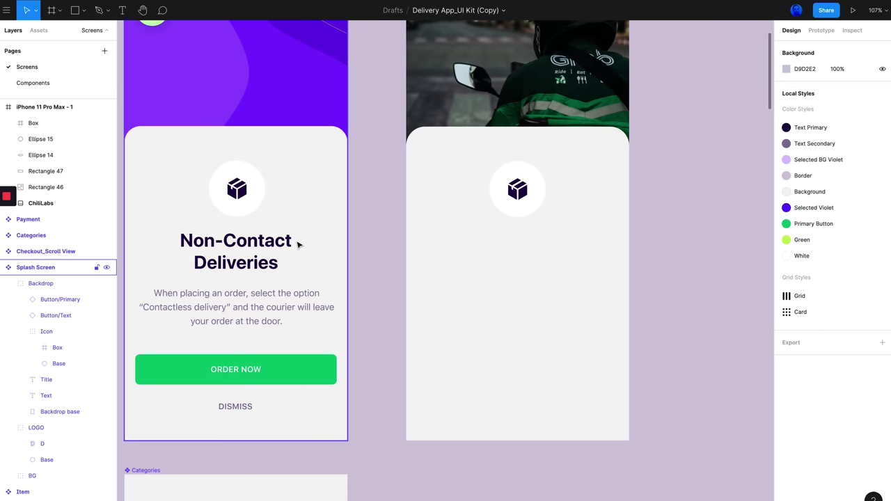
Add the text "Non-Contact Deliveries" below the box icon in the iPhone 11 Pro Max - 1 frame, centred under the icon
scroll(404, 278, up, 3)
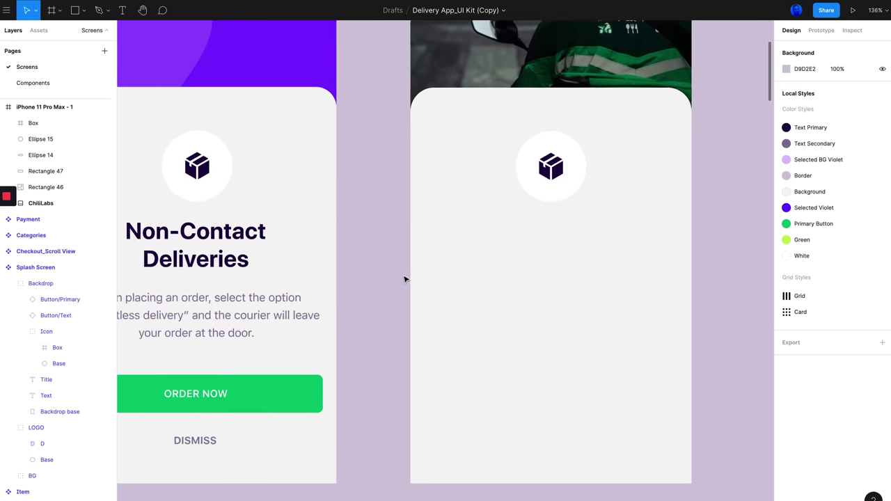
scroll(557, 250, right, 1)
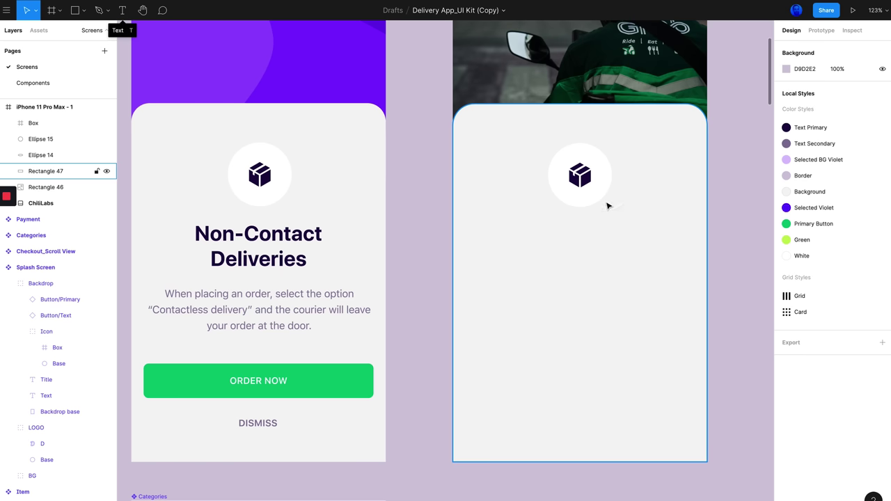
key(t)
click(572, 249)
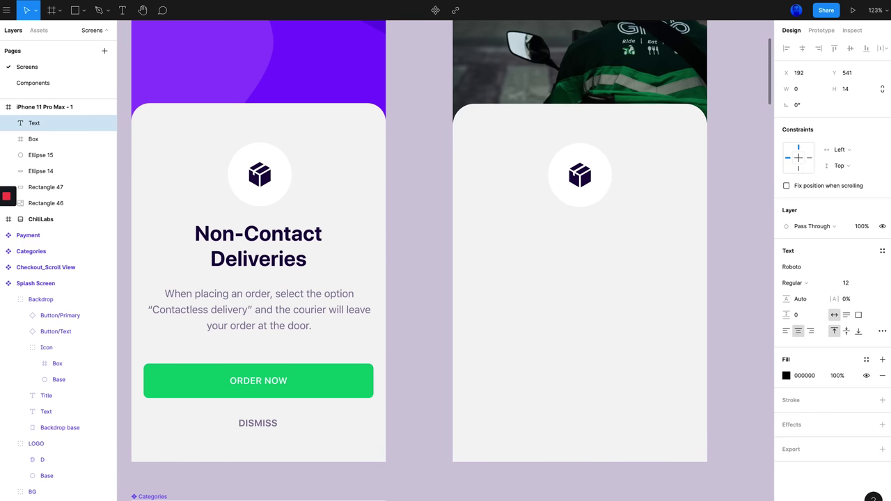
text(Non-Cont)
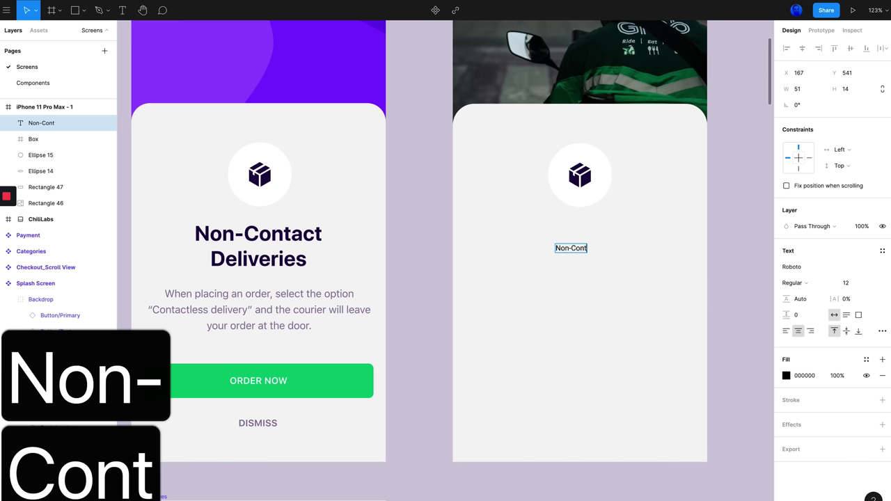
text(act Deliveries)
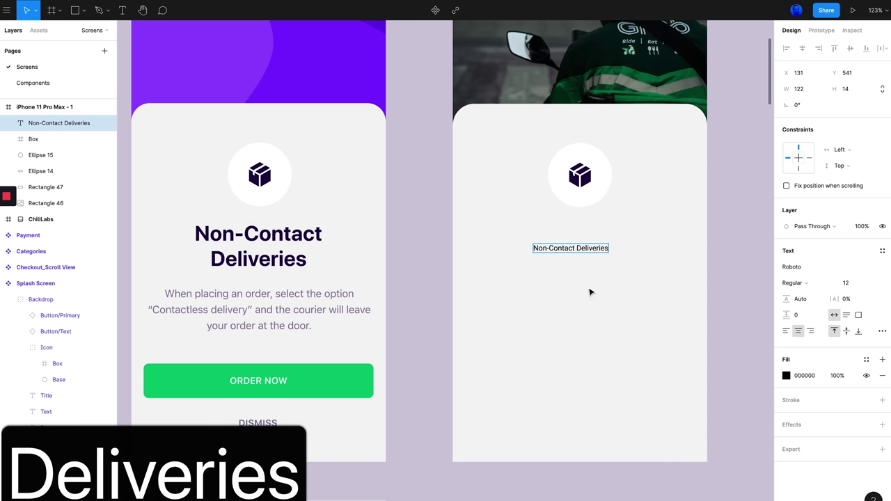
key(Escape)
mouse_move(571, 248)
mouse_down()
mouse_move(588, 244)
mouse_move(588, 225)
mouse_move(575, 239)
mouse_up()
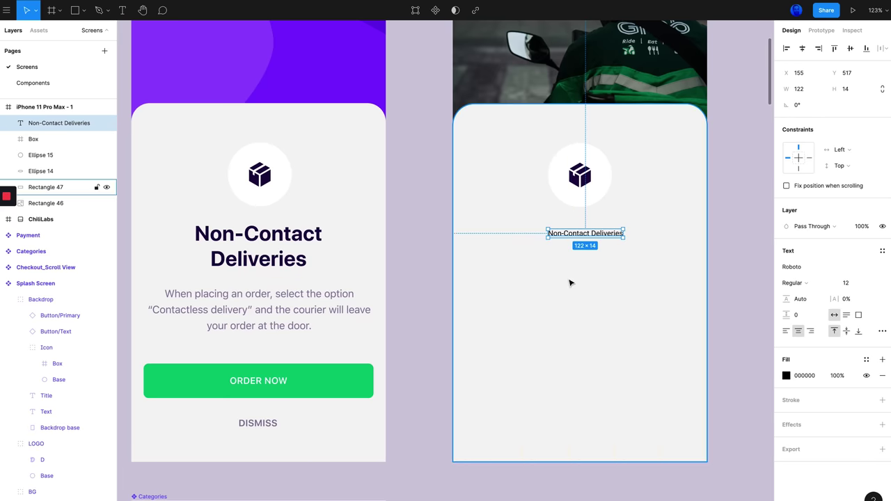
Inspect the text properties of the Splash Screen title and set the new title's font size to 34
click(266, 237)
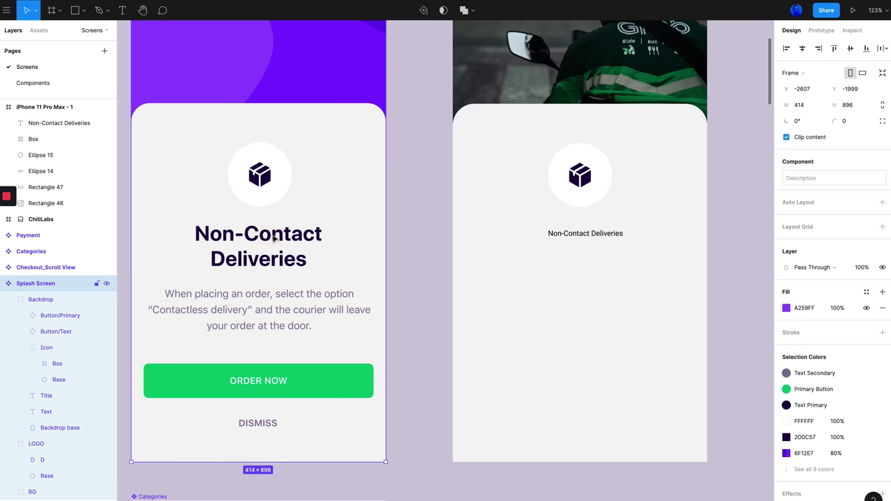
click(280, 238)
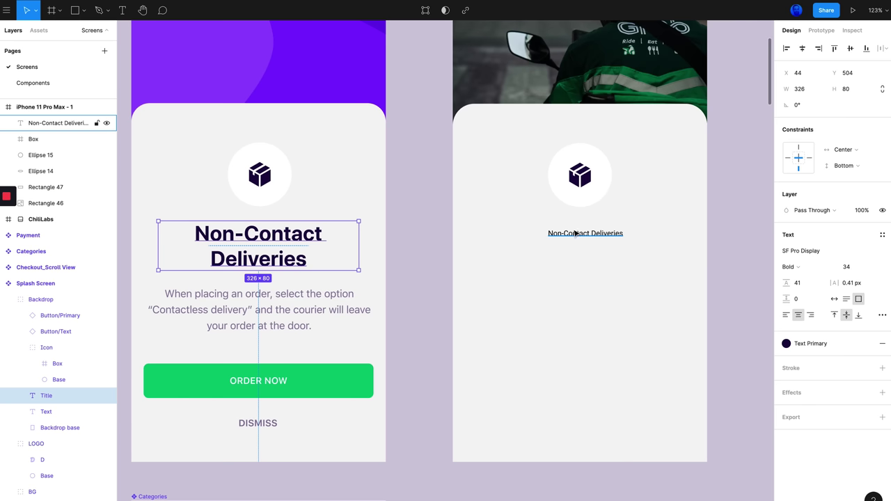
click(589, 235)
click(846, 283)
text(34)
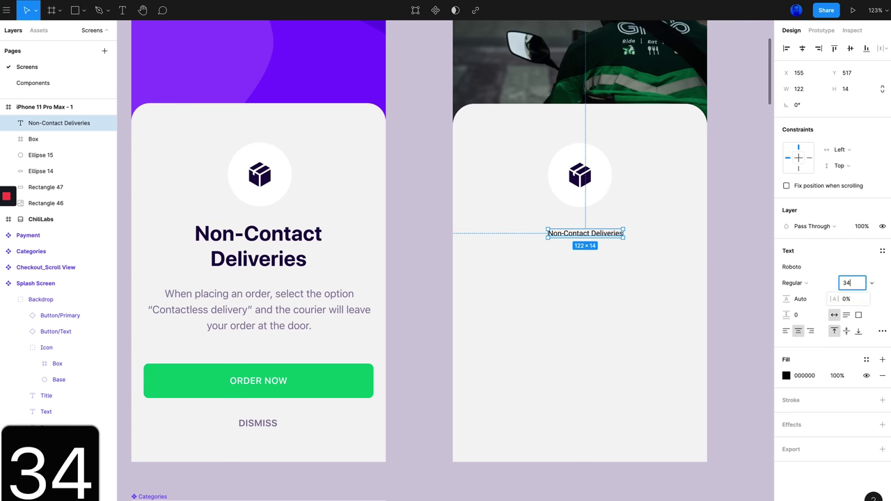
key(Return)
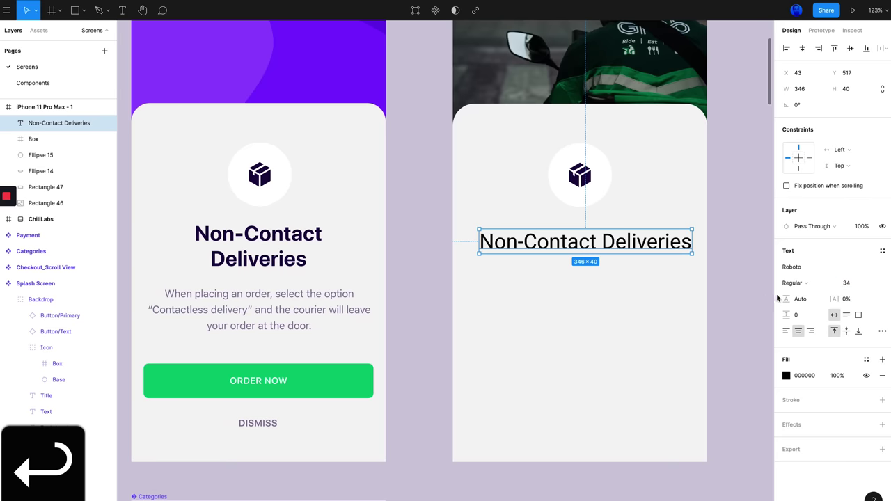
Change the new title's font to SF Pro Text in Bold weight
click(794, 267)
text(sf pro t)
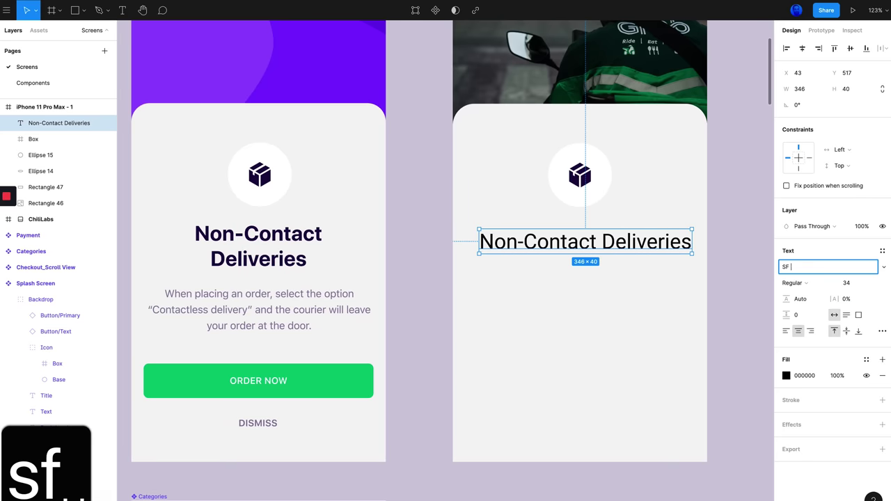
text(ext)
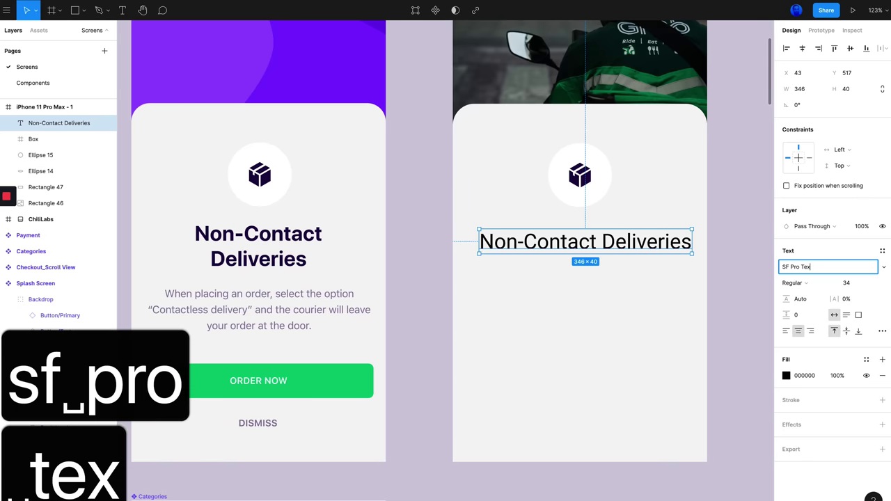
click(884, 271)
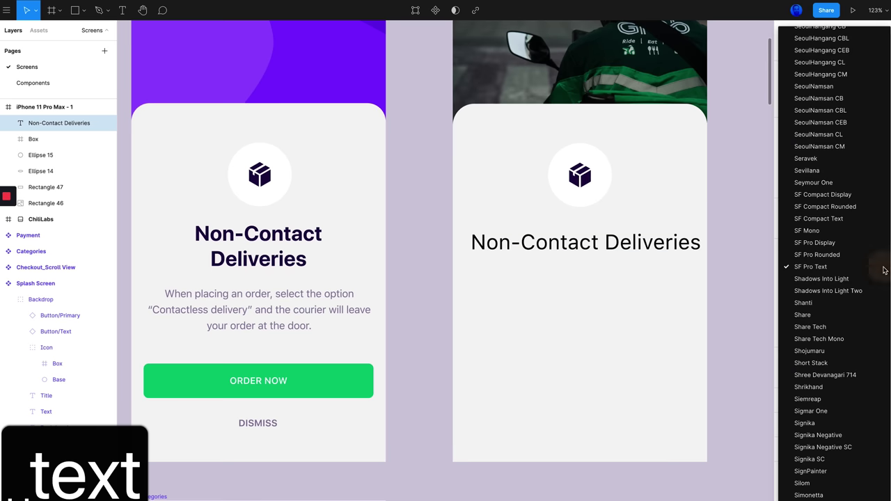
click(819, 271)
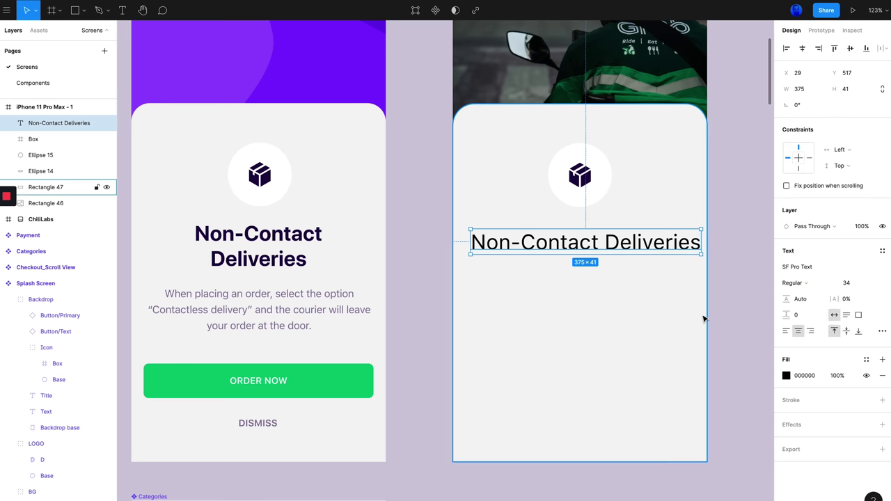
click(783, 282)
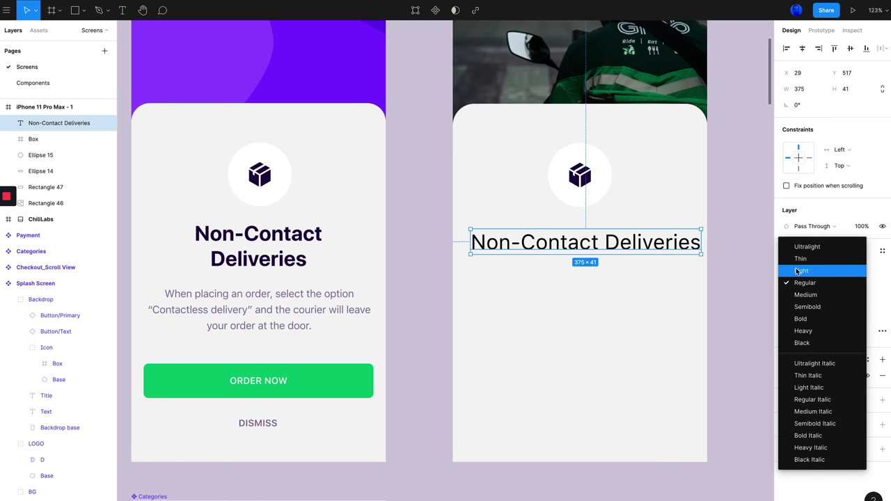
click(803, 319)
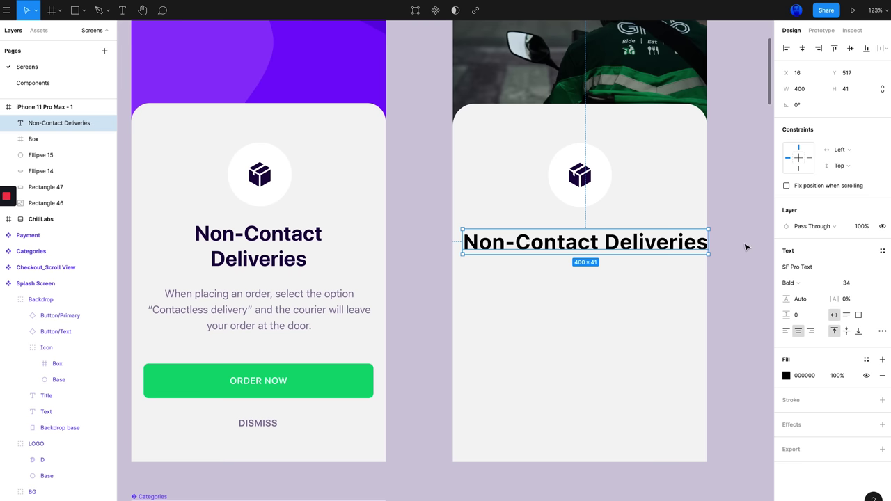
Narrow the new title's text box to 296 wide so it wraps onto two lines, and position it at X 59, Y 507
drag(708, 242, 642, 241)
drag(533, 242, 552, 242)
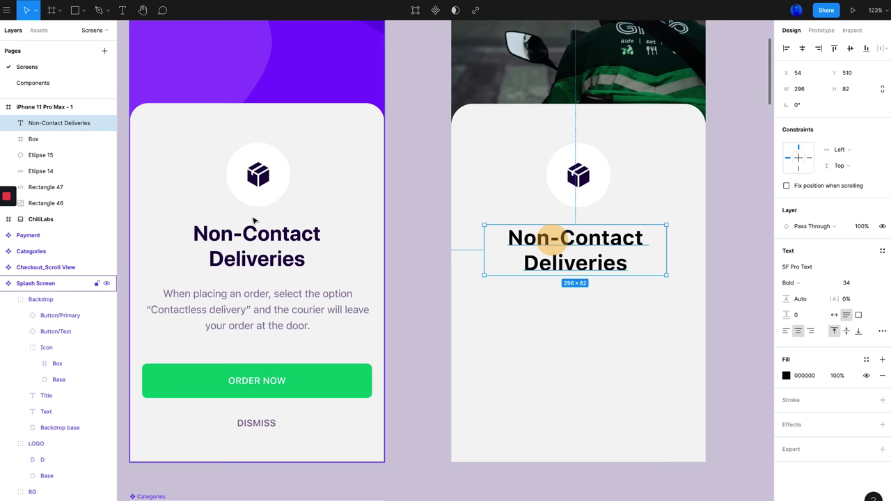
drag(571, 238, 575, 236)
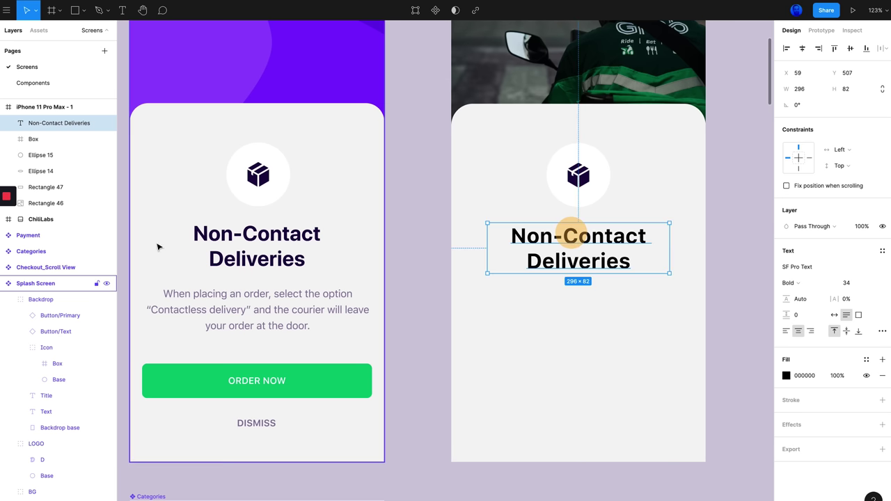
Check the original title's properties, then nudge the new title up to Y 505, leaving a 24 px gap below the icon circle
click(239, 239)
click(272, 240)
click(254, 239)
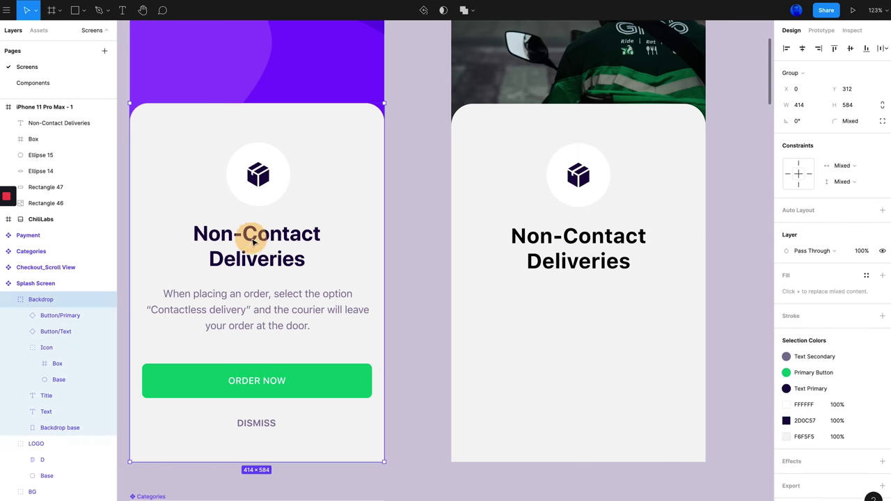
double_click(254, 239)
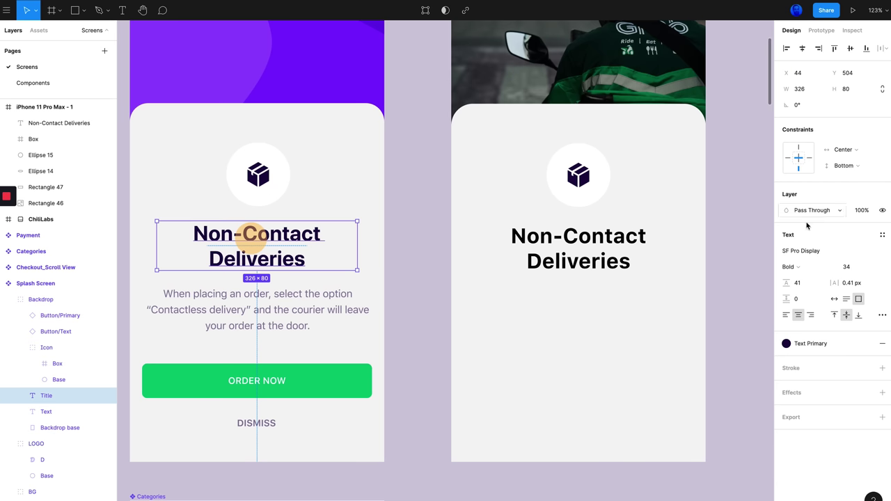
click(613, 237)
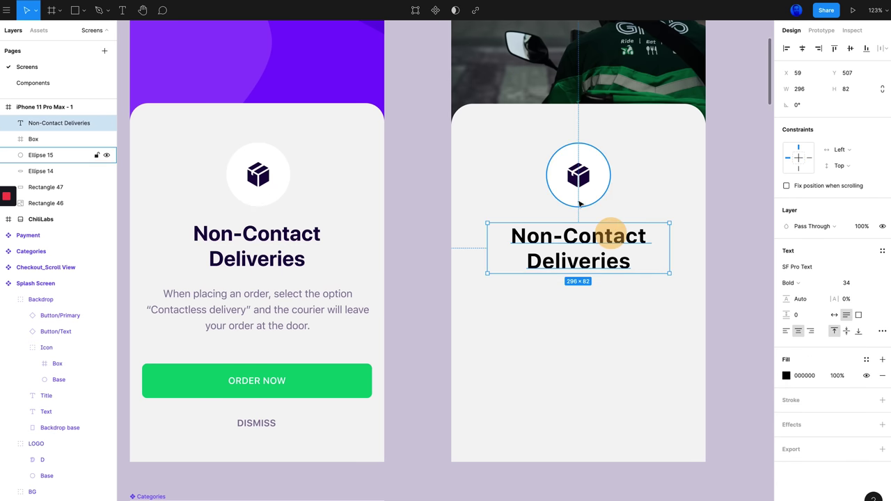
key(alt)
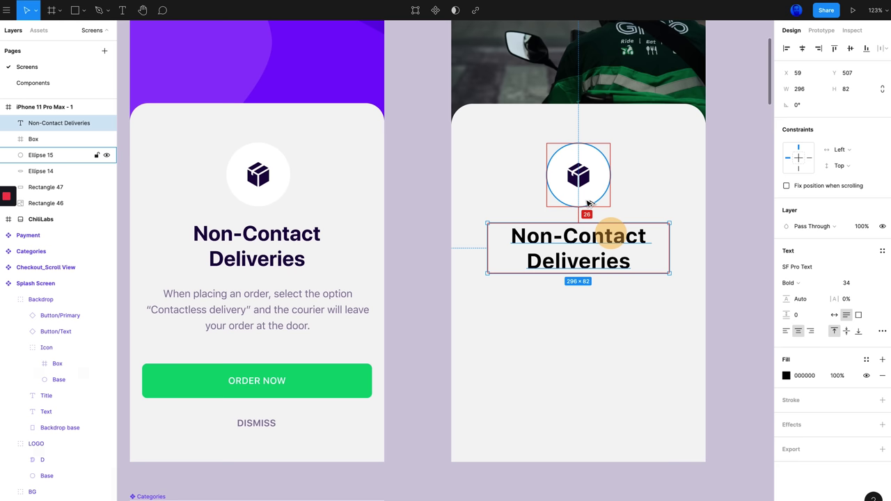
key(alt+Up)
key(alt+Down)
key(alt+Up)
key(alt+Up)
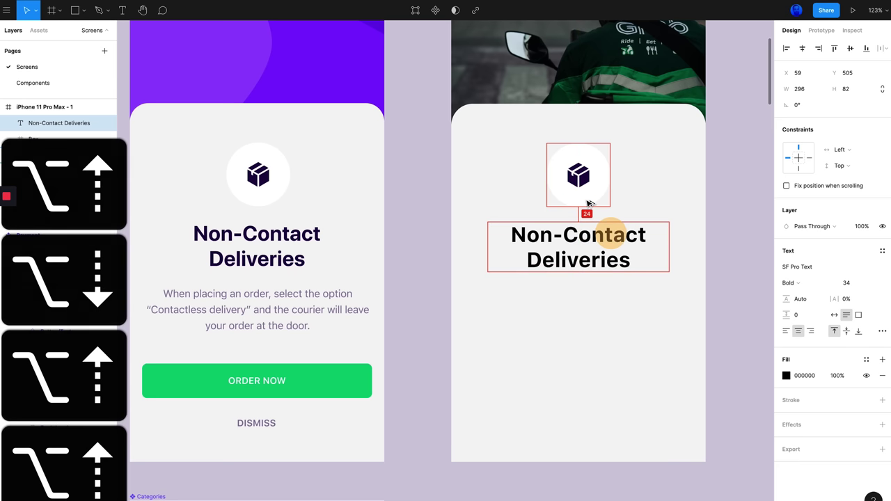
Recolour the new title with the dark navy sampled from the Splash Screen title, and deselect it
click(284, 263)
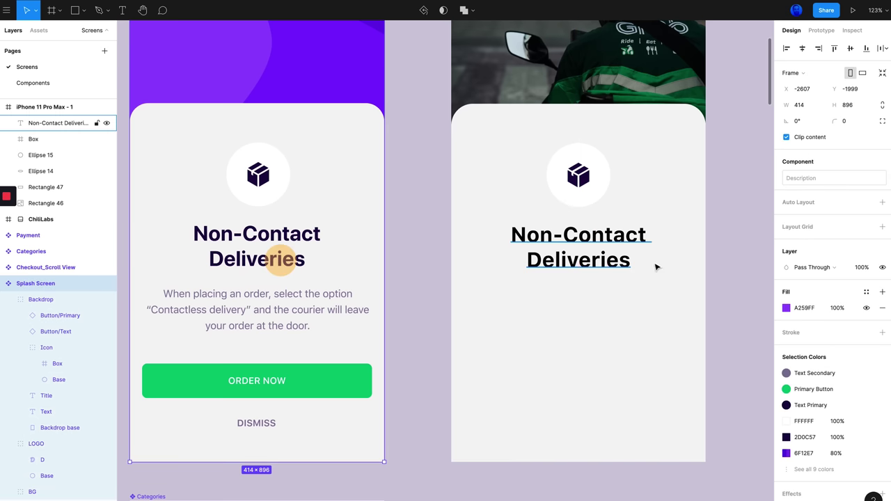
click(589, 259)
click(786, 376)
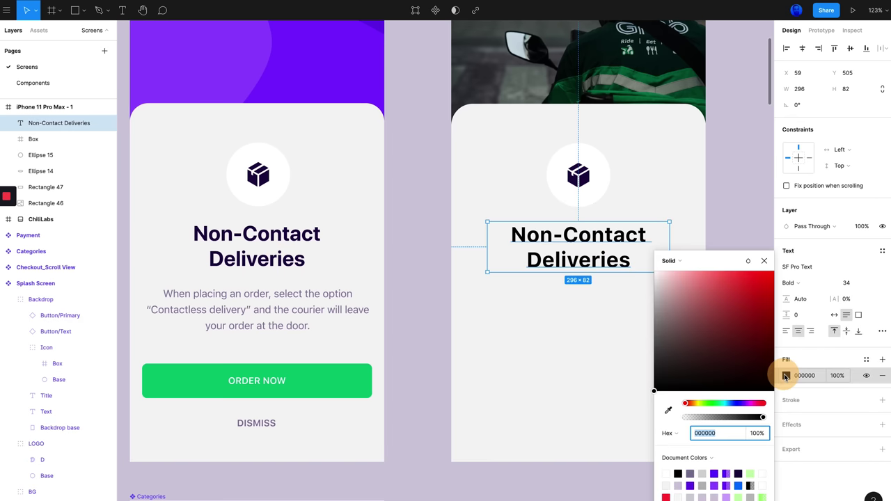
click(669, 411)
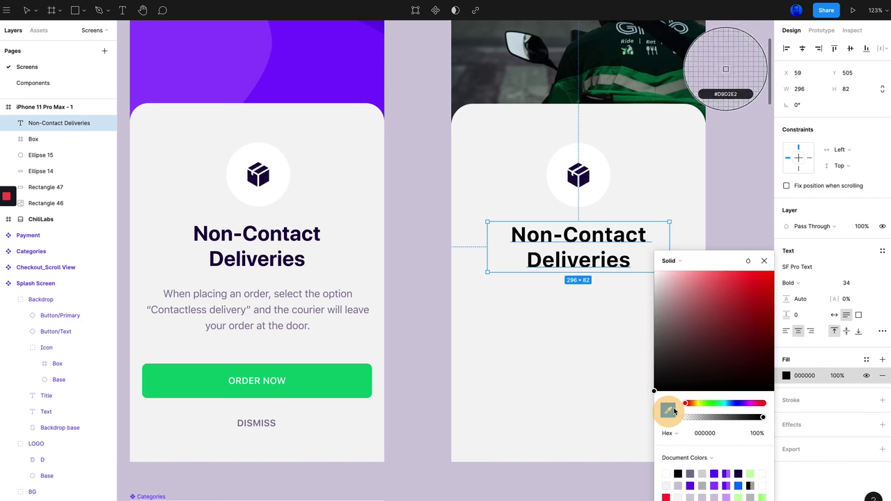
click(290, 233)
click(750, 185)
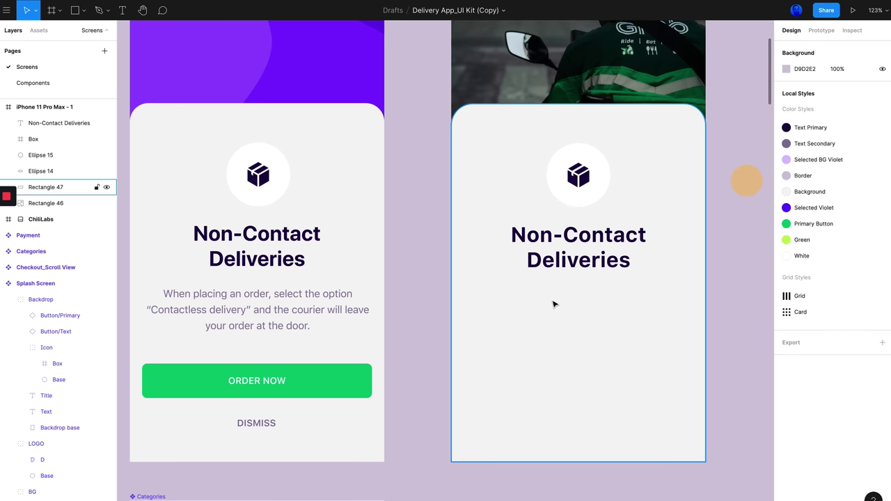
Add a placeholder text "asdf" below the title in the iPhone 11 Pro Max - 1 frame
scroll(583, 230, left, 1)
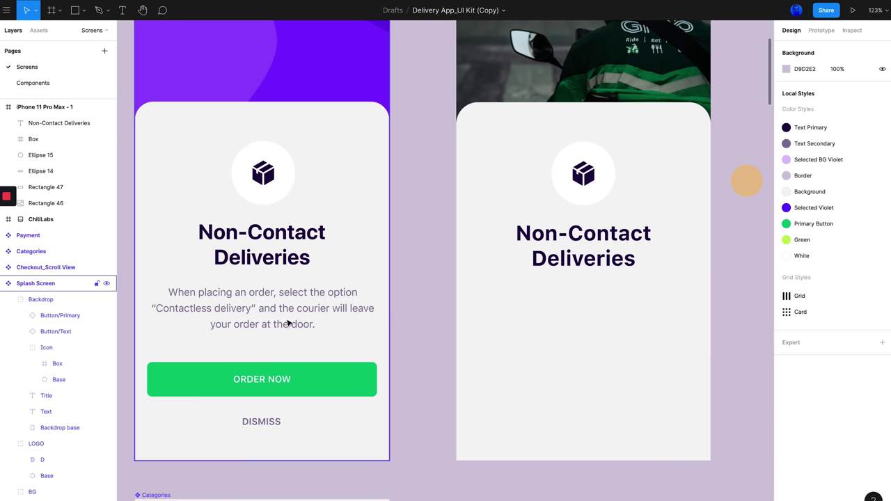
scroll(233, 325, down, 2)
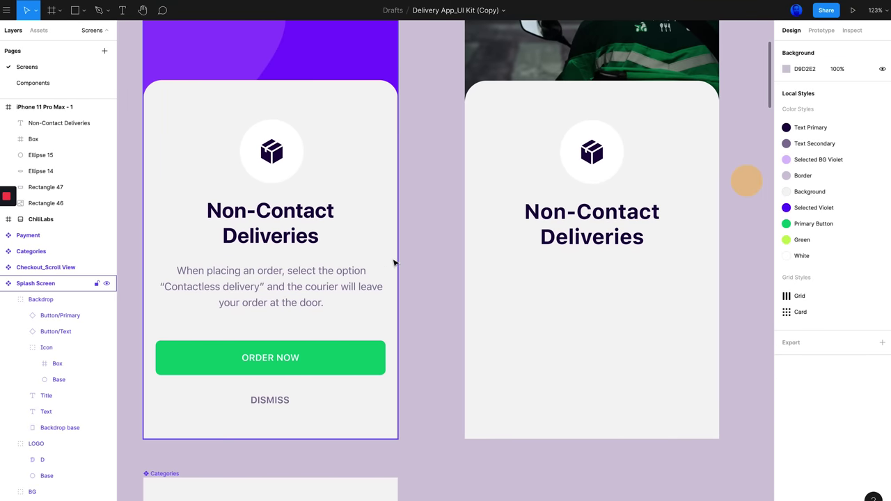
key(t)
click(582, 283)
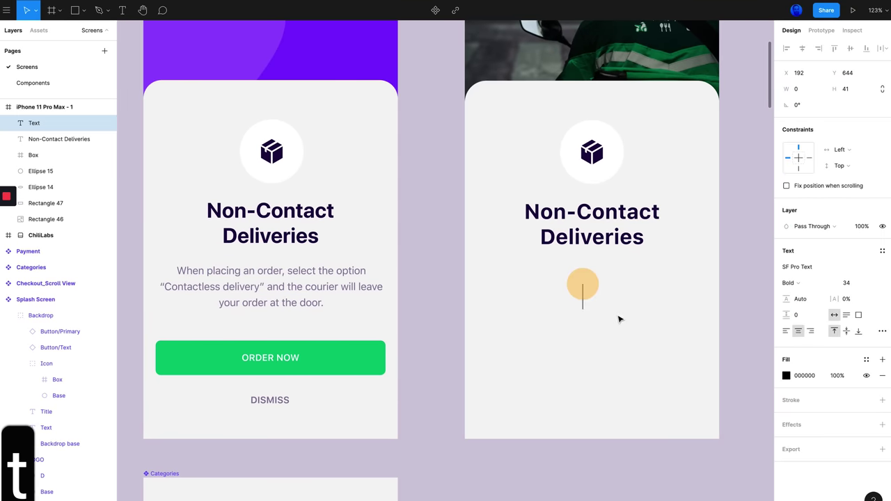
text(asdf)
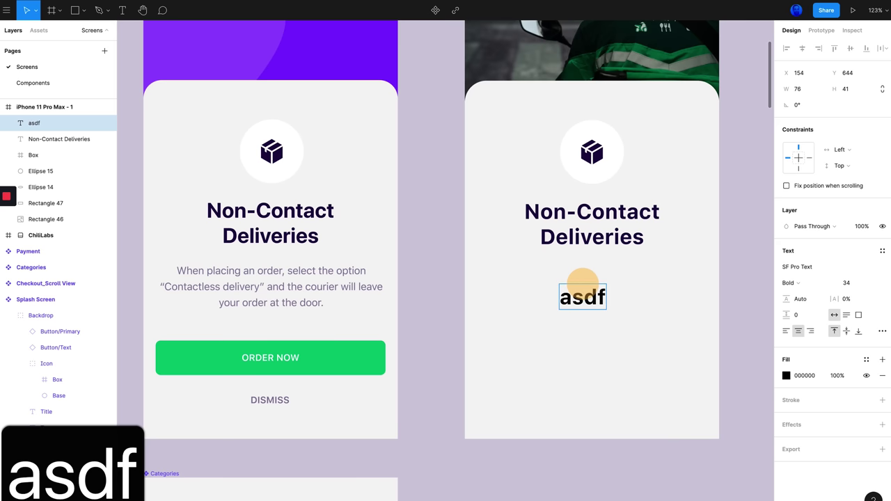
Replace the placeholder with the full "When placing an order" paragraph copied from the Splash Screen, keeping its formatting
click(285, 287)
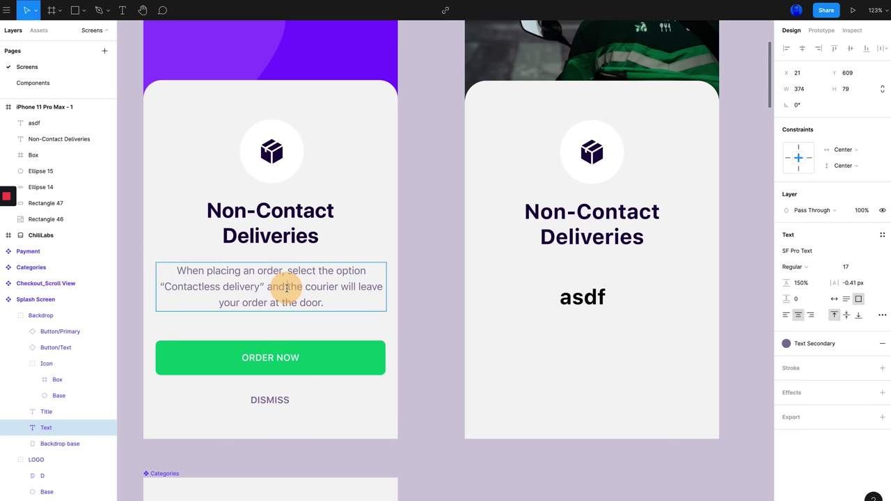
double_click(286, 288)
click(292, 286)
key(super+a)
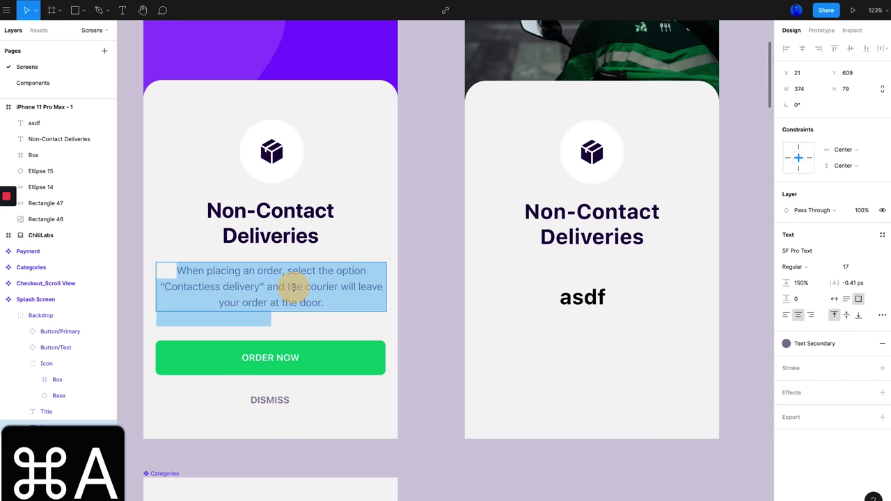
key(super+c)
double_click(585, 298)
key(super+v)
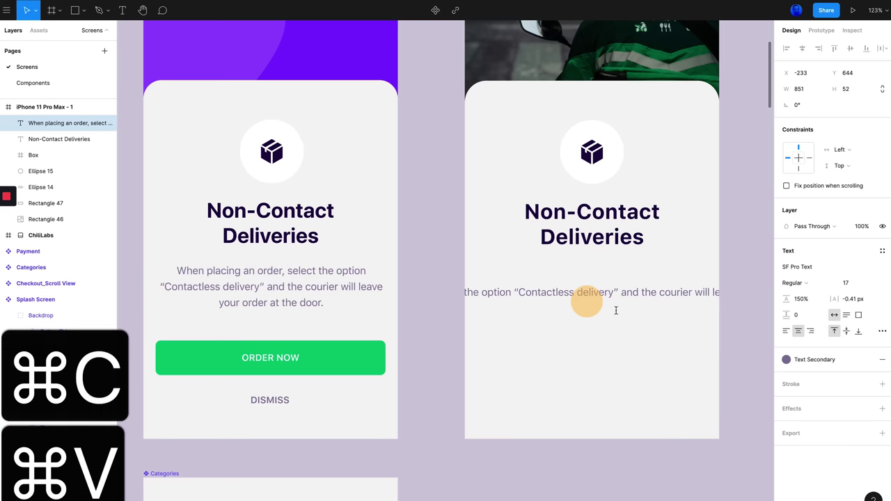
key(Escape)
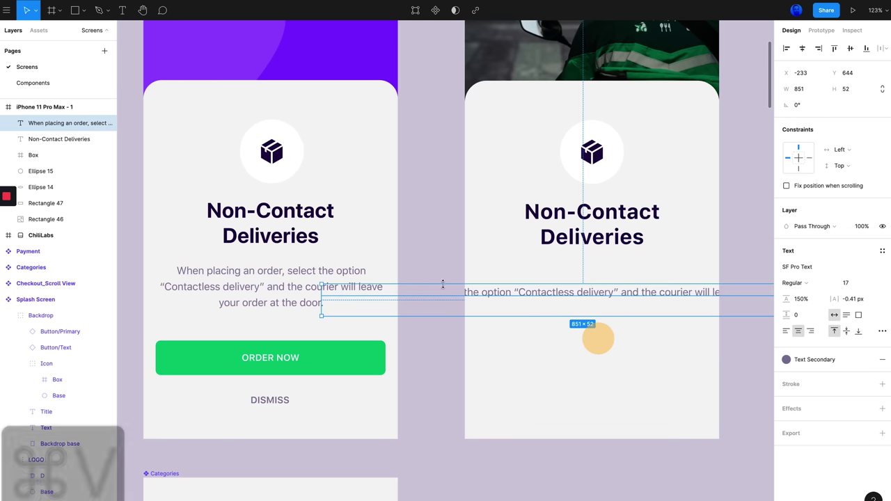
Narrow the pasted paragraph's text box from both sides to about 327 px wide so it wraps inside the iPhone 11 Pro Max - 1 frame
scroll(599, 339, right, 5)
scroll(674, 305, left, 2)
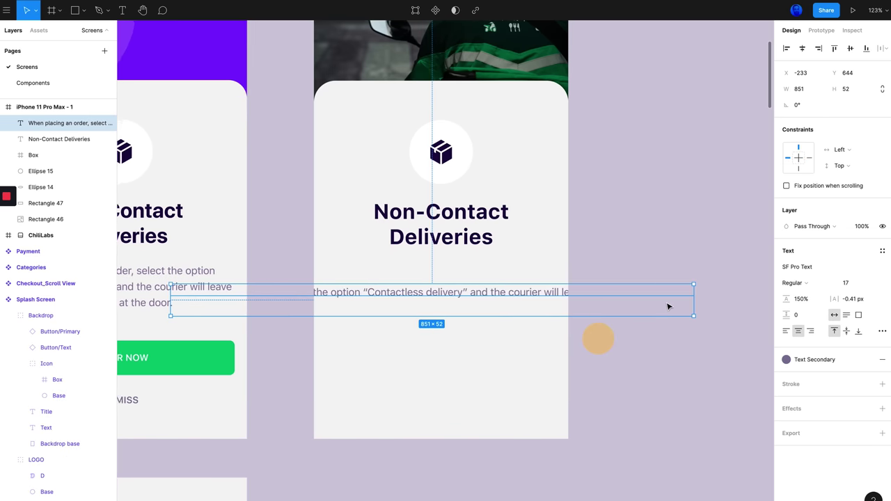
drag(727, 295, 587, 298)
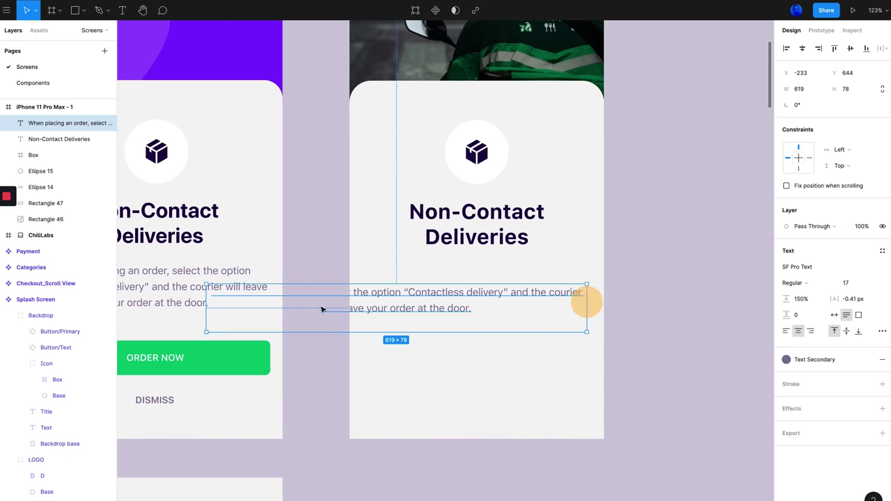
drag(207, 312, 385, 310)
Check the original paragraph's width on the Splash Screen and set the new paragraph's width to 374
scroll(344, 313, left, 5)
click(339, 285)
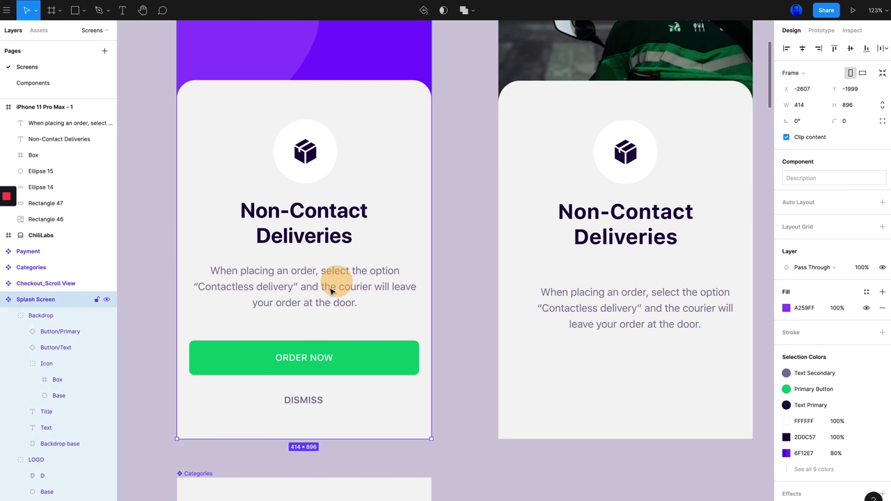
double_click(268, 289)
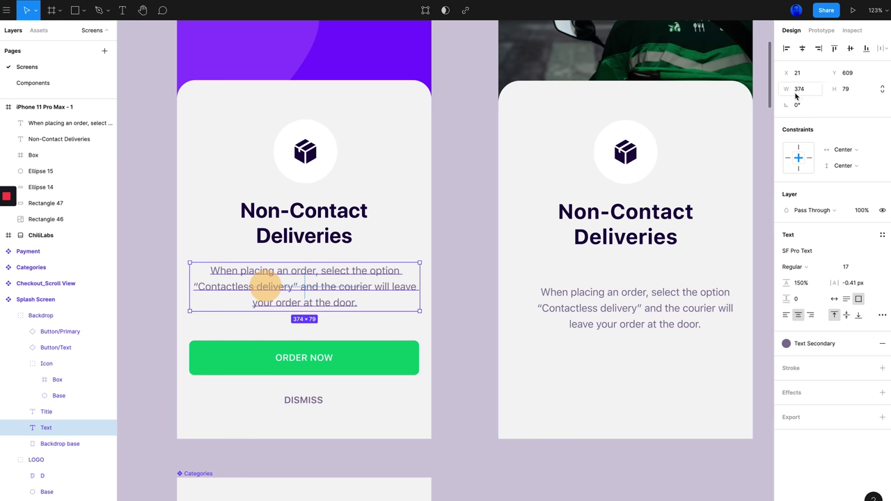
scroll(543, 327, right, 3)
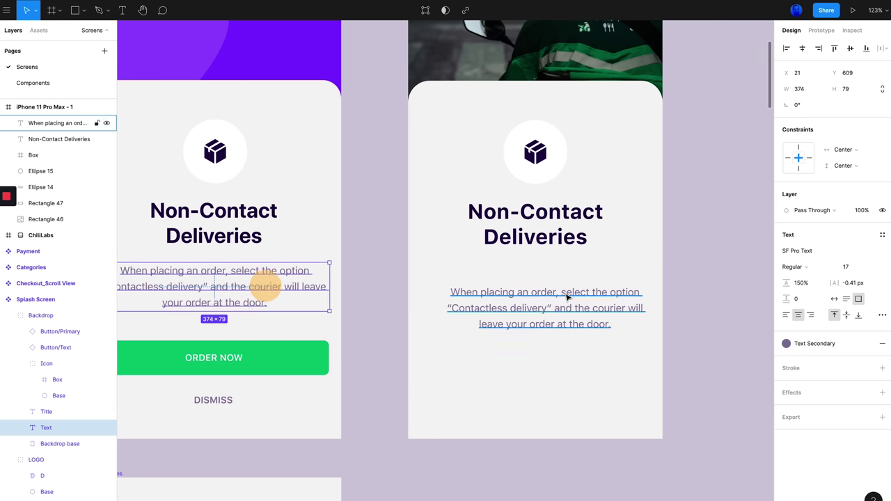
click(565, 293)
click(801, 89)
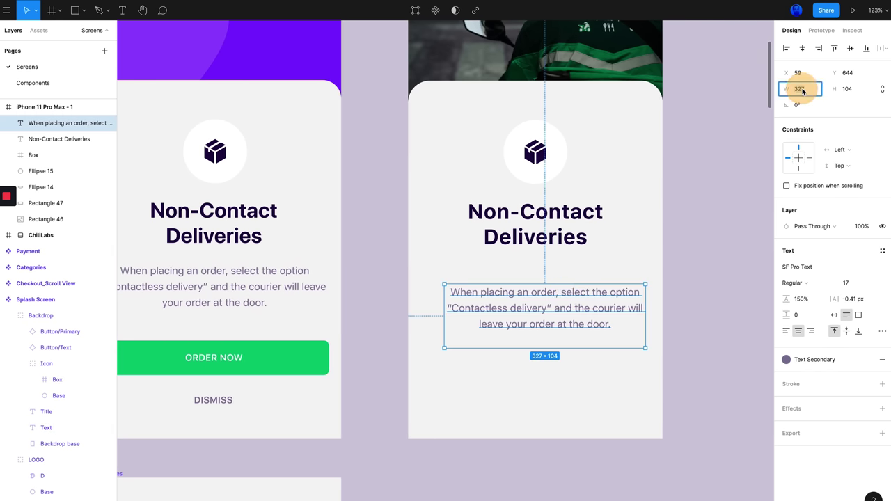
text(374)
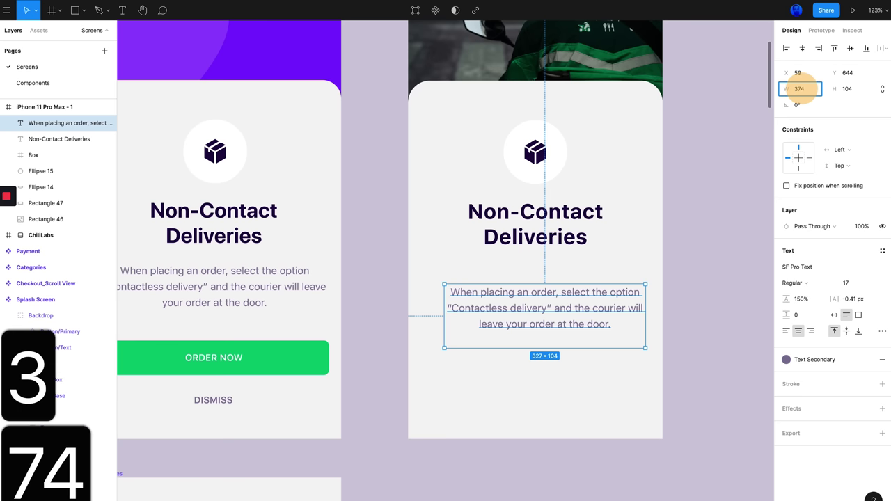
key(Return)
Measure the Splash Screen's title-to-paragraph gap and place the new paragraph at X 20, Y 612, matching the 25 px gap
drag(587, 319, 583, 317)
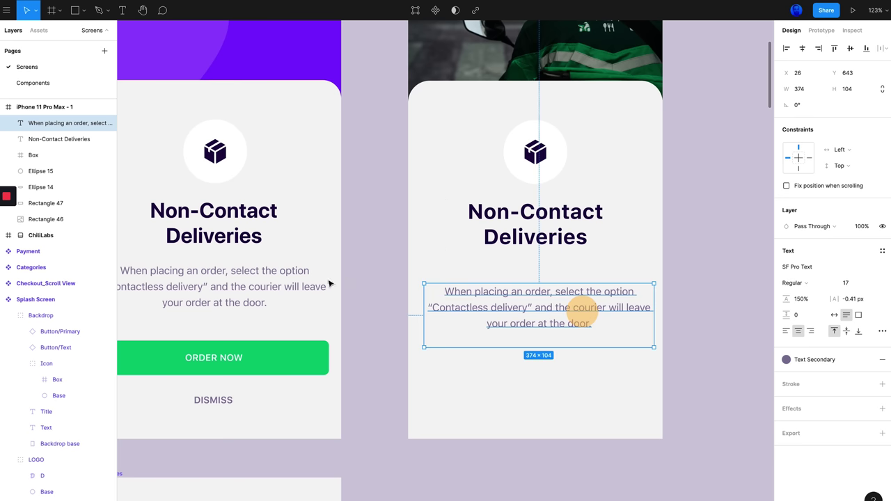
click(258, 278)
double_click(201, 302)
key(alt)
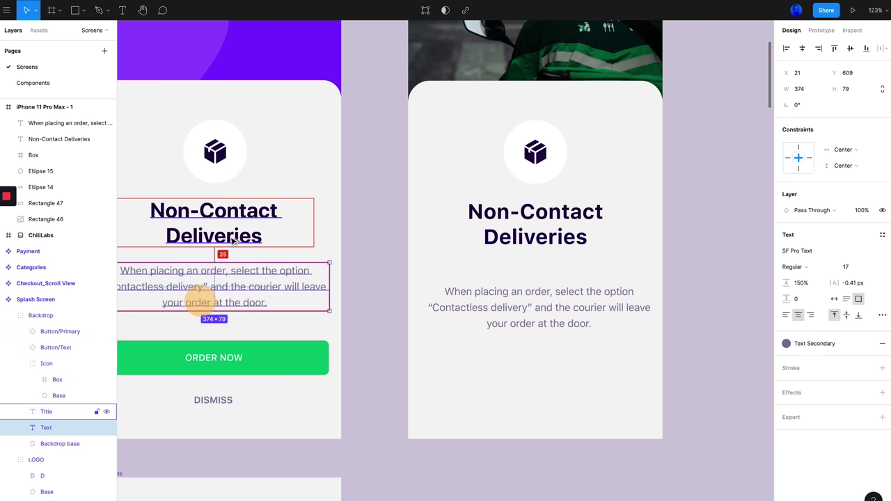
click(527, 315)
drag(540, 315, 536, 298)
key(alt)
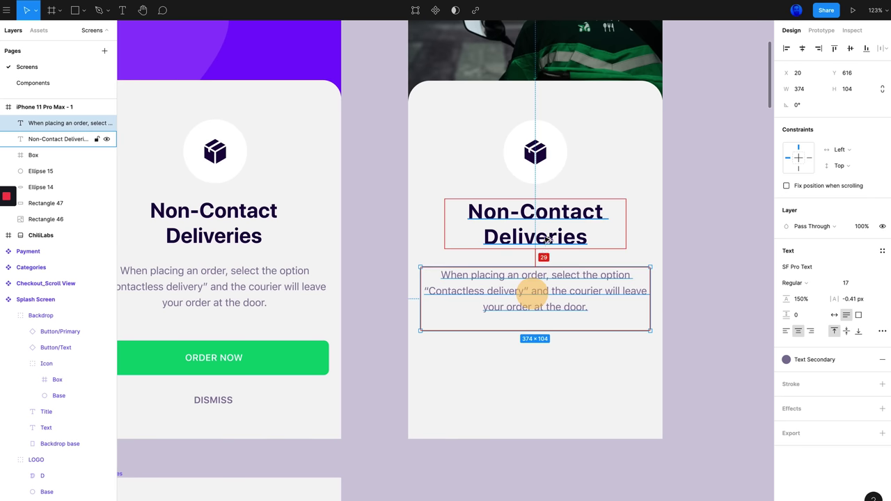
key(alt+Up)
key(alt+Up)
key(alt+Up)
key(alt+Up)
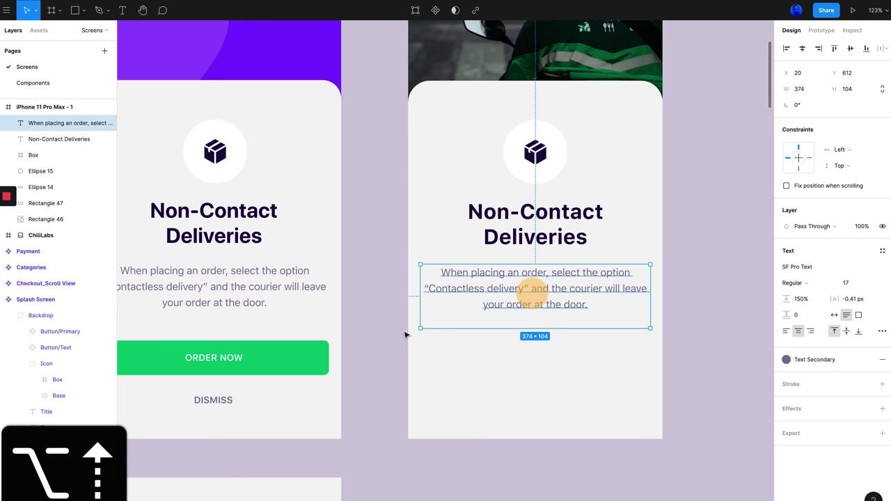
Compare the rebuilt iPhone 11 Pro Max - 1 frame with the original Splash Screen to see which elements are missing
scroll(406, 332, left, 3)
click(556, 357)
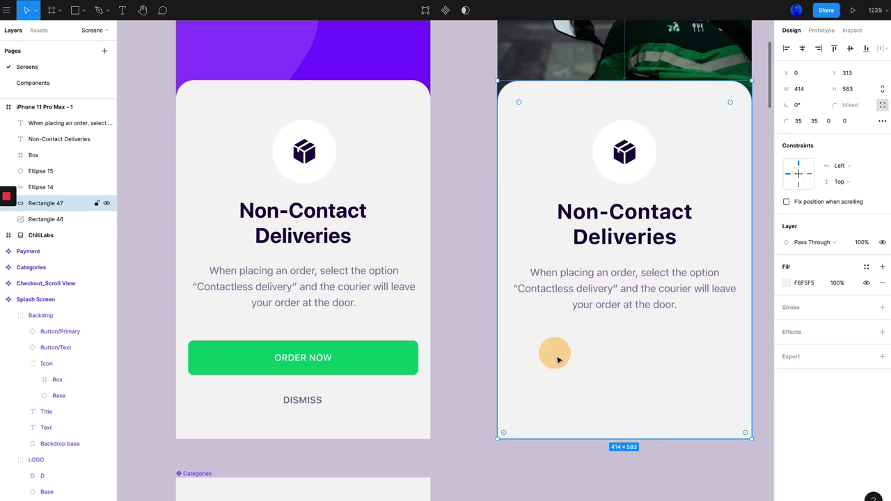
scroll(557, 360, up, 4)
scroll(557, 359, down, 5)
scroll(557, 359, right, 1)
scroll(453, 378, up, 5)
ctrl+scroll(515, 314, down, 2)
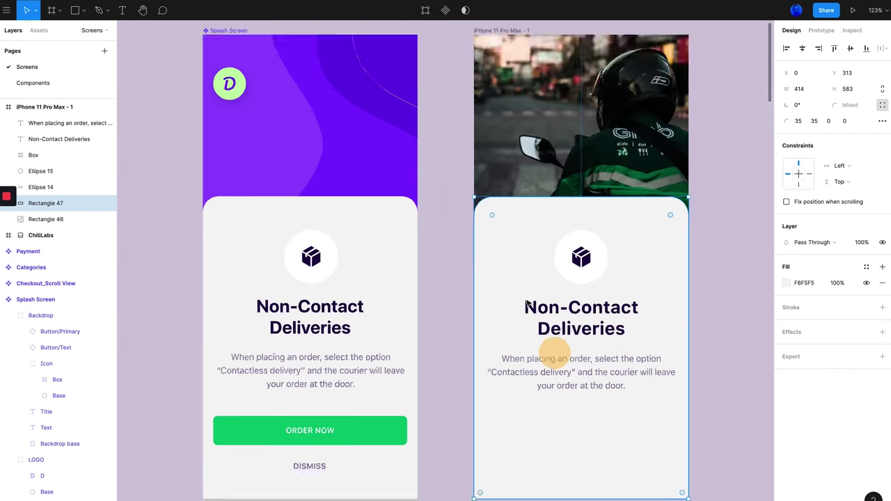
ctrl+scroll(527, 305, down, 4)
scroll(466, 355, down, 3)
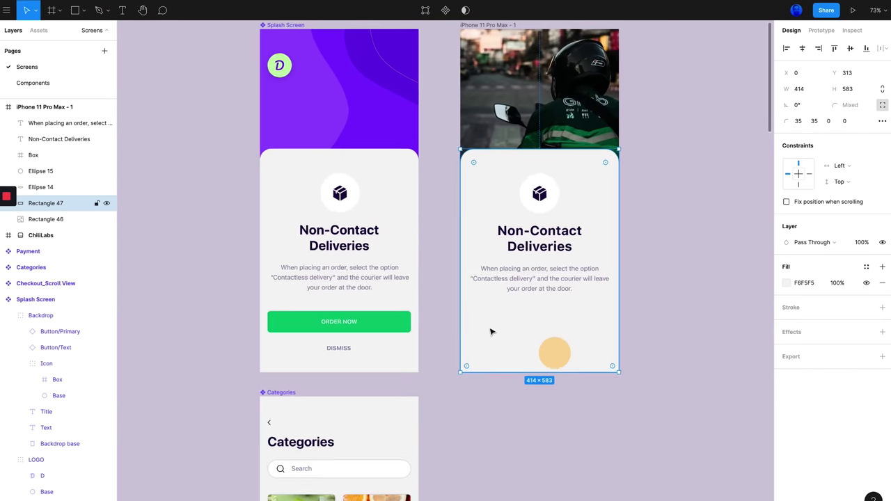
ctrl+scroll(491, 332, up, 5)
ctrl+scroll(446, 342, down, 3)
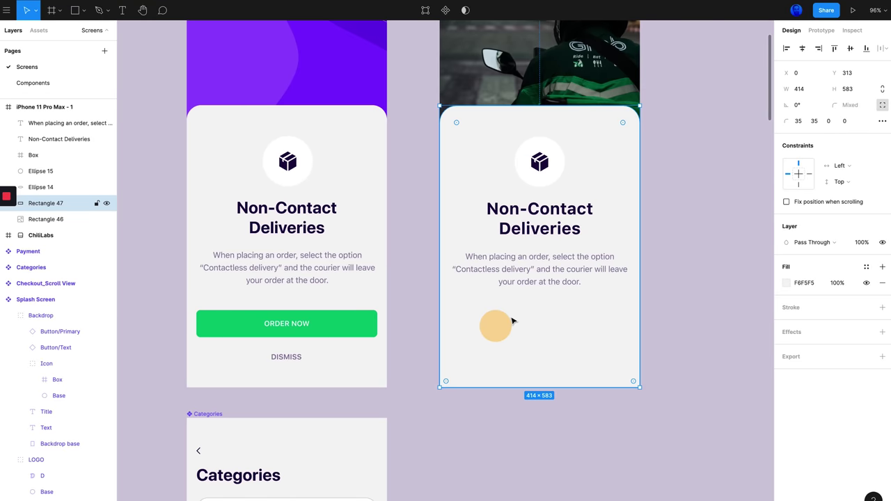
Draw a button rectangle about 347 × 53 px below the paragraph in the iPhone 11 Pro Max - 1 frame
click(667, 295)
ctrl+scroll(588, 314, up, 1)
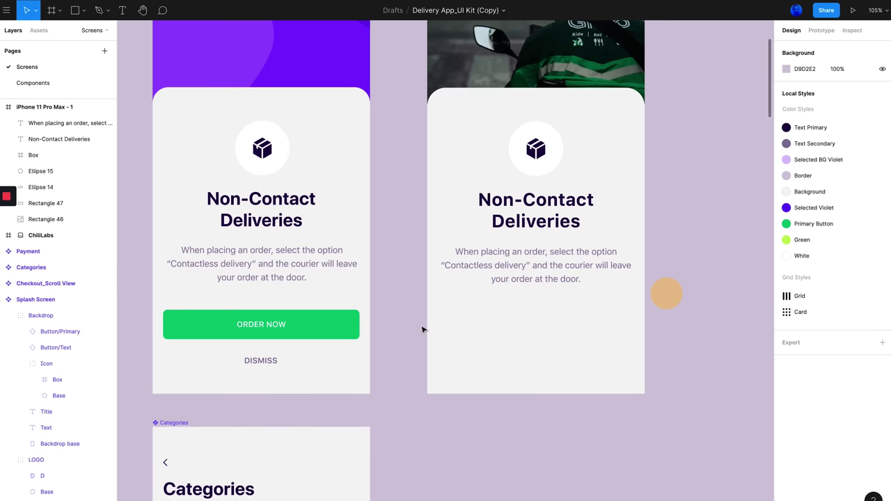
key(r)
drag(446, 313, 629, 343)
Check the original ORDER NOW button's size and set the new rectangle to 374 wide and 56 high
click(307, 324)
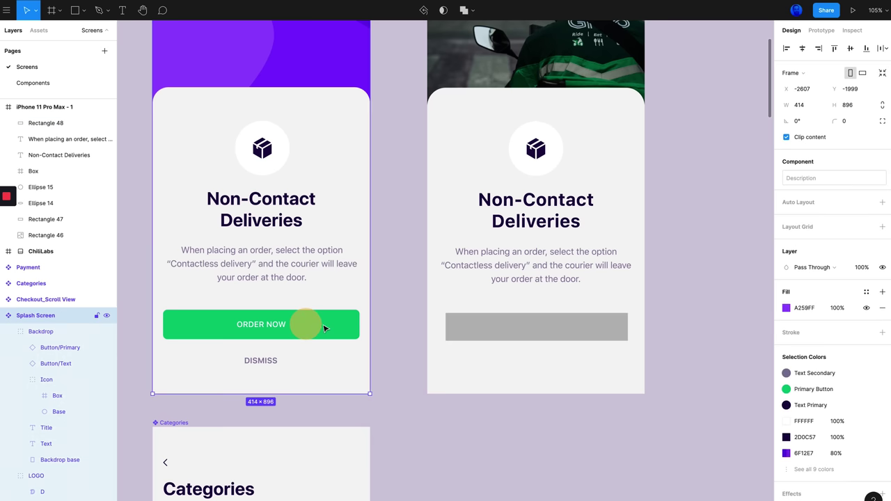
click(323, 328)
click(314, 329)
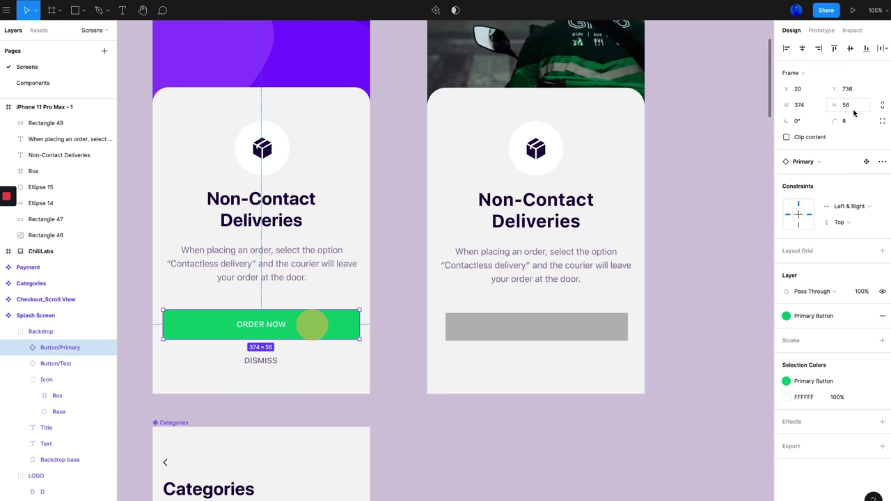
click(562, 333)
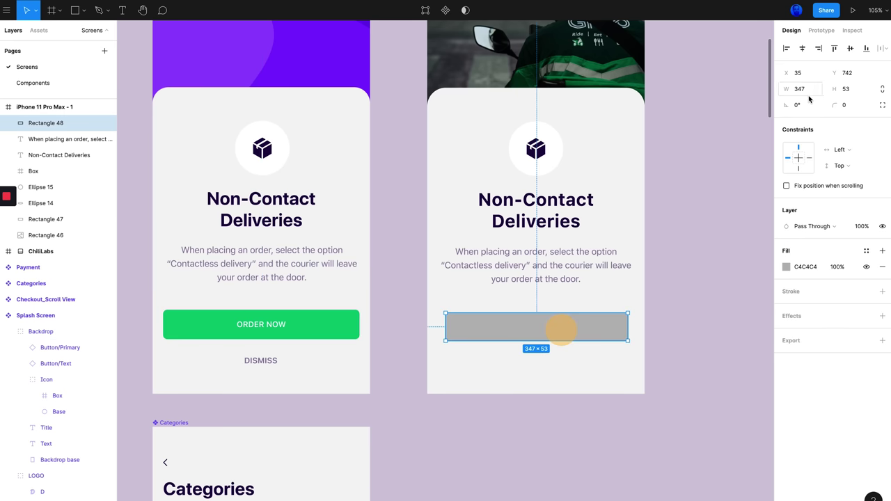
text(374)
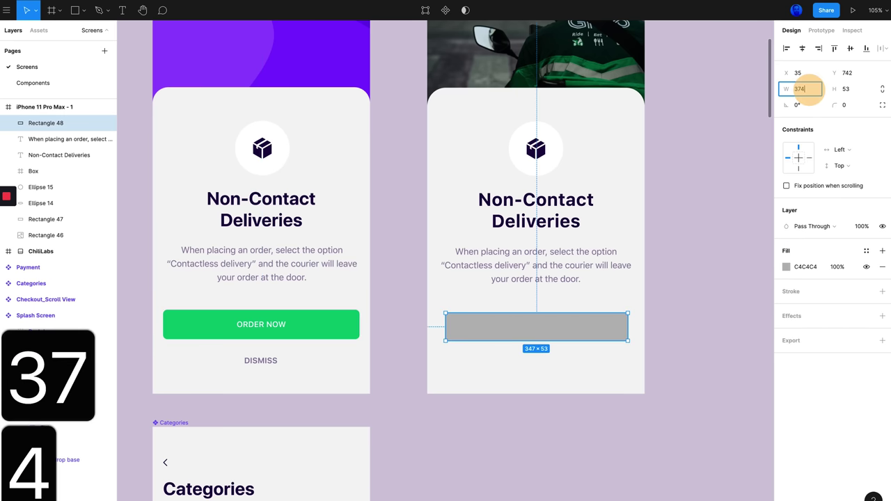
key(Tab)
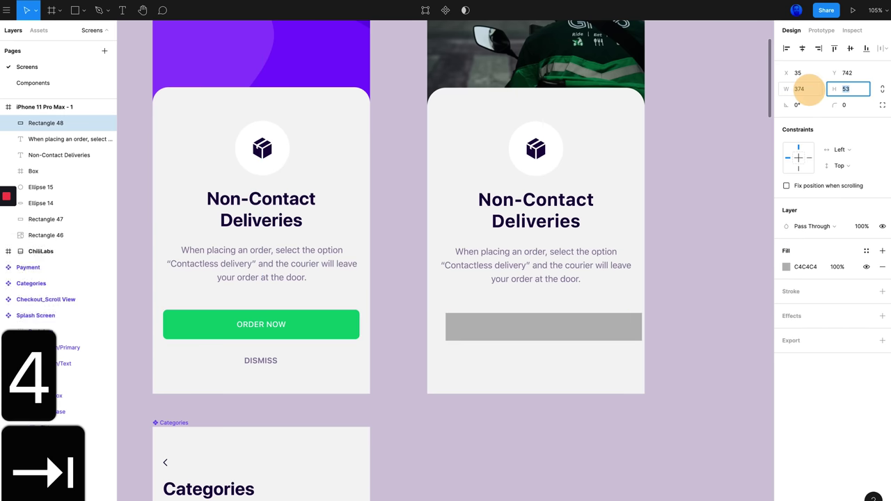
text(56)
click(734, 246)
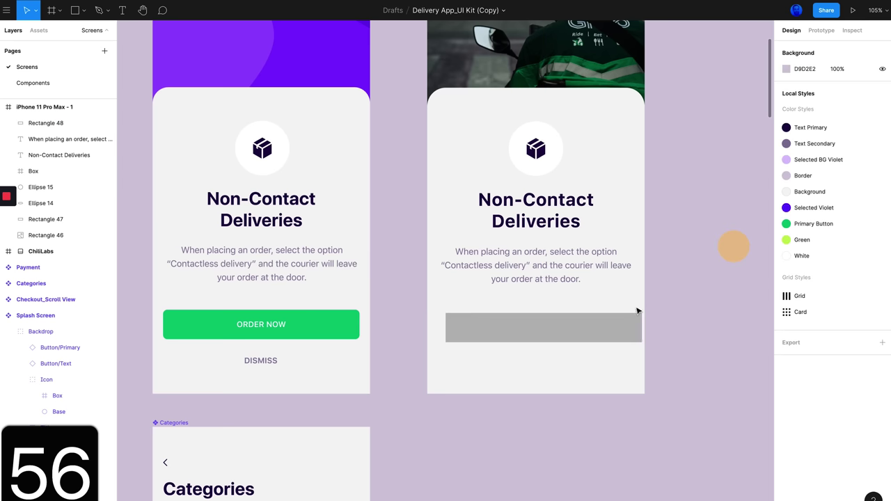
Centre the rectangle horizontally at X 20, Y 732, and compare its gap to the paragraph with the original button's gap
drag(577, 336, 570, 333)
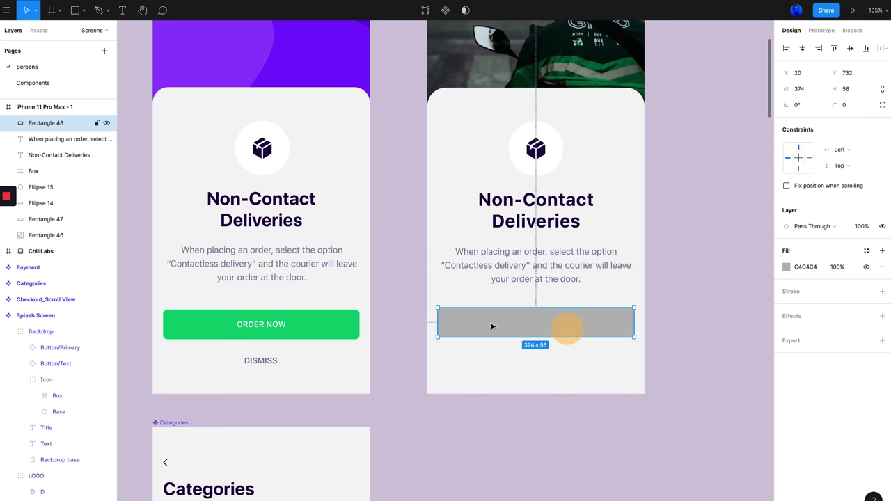
click(333, 324)
click(331, 325)
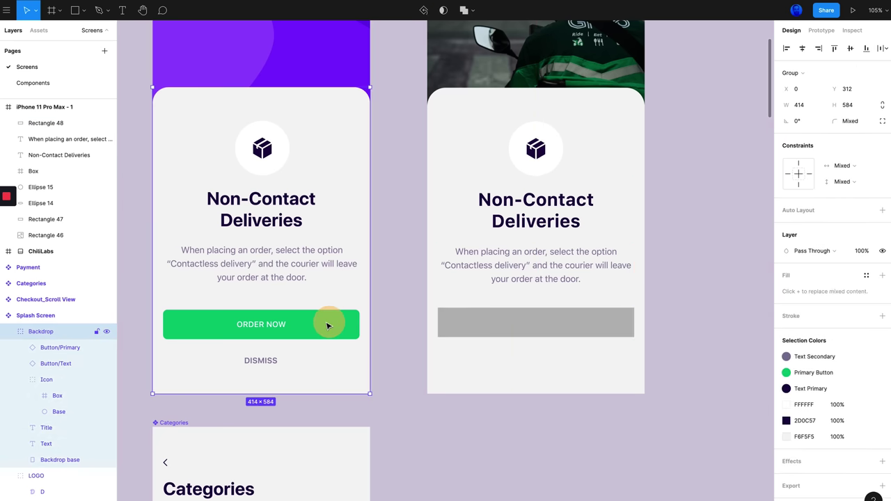
click(310, 319)
key(alt)
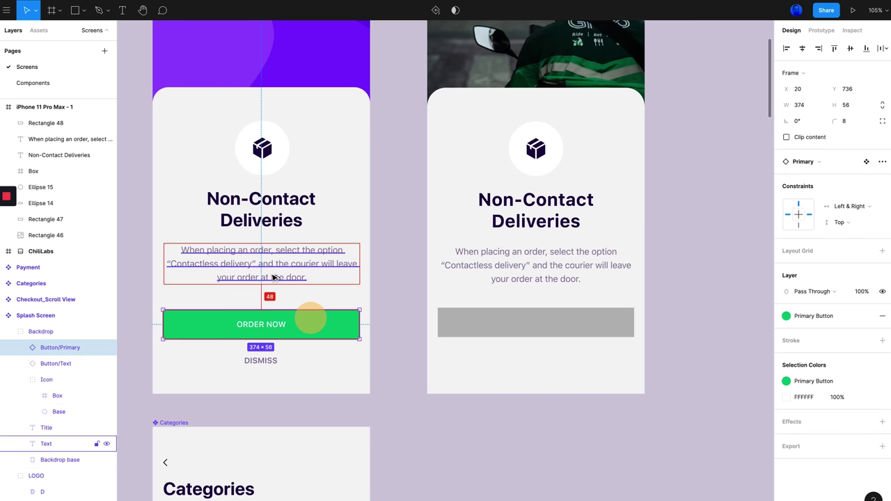
click(535, 318)
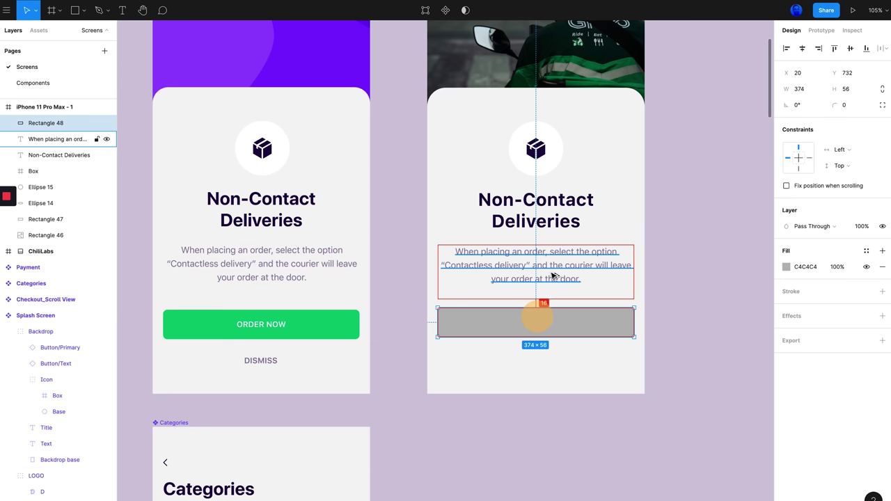
click(287, 268)
click(578, 265)
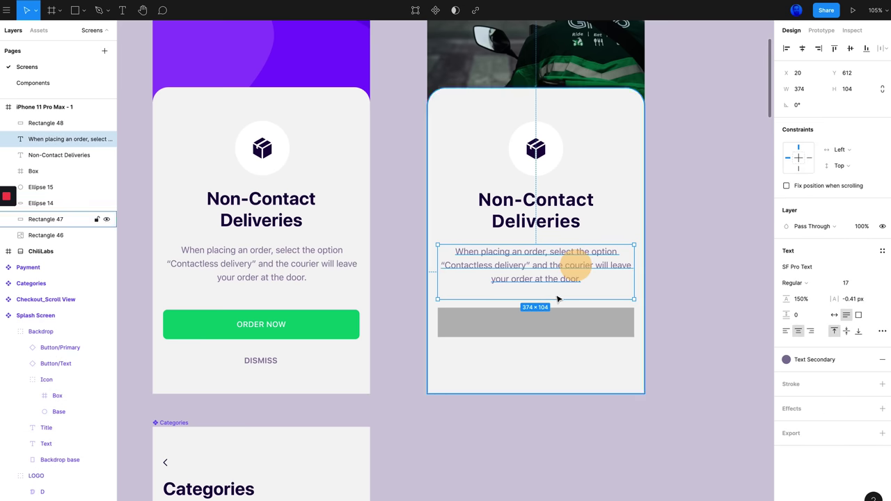
drag(557, 299, 556, 288)
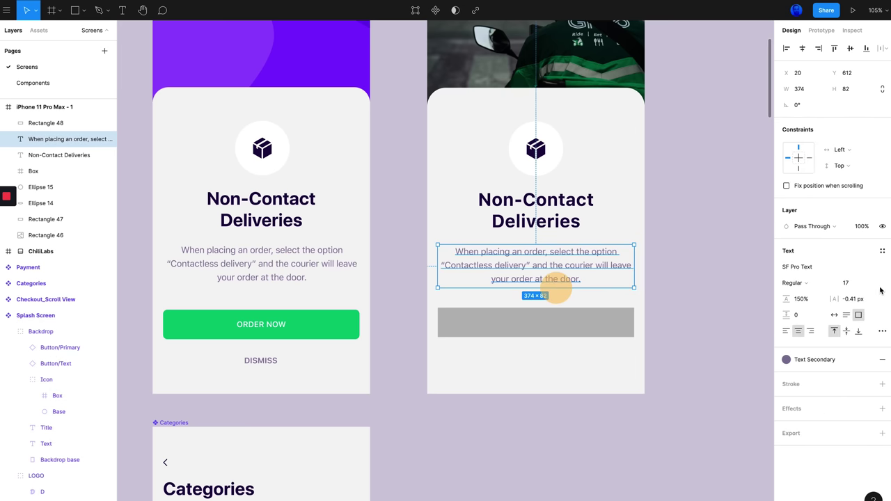
click(846, 317)
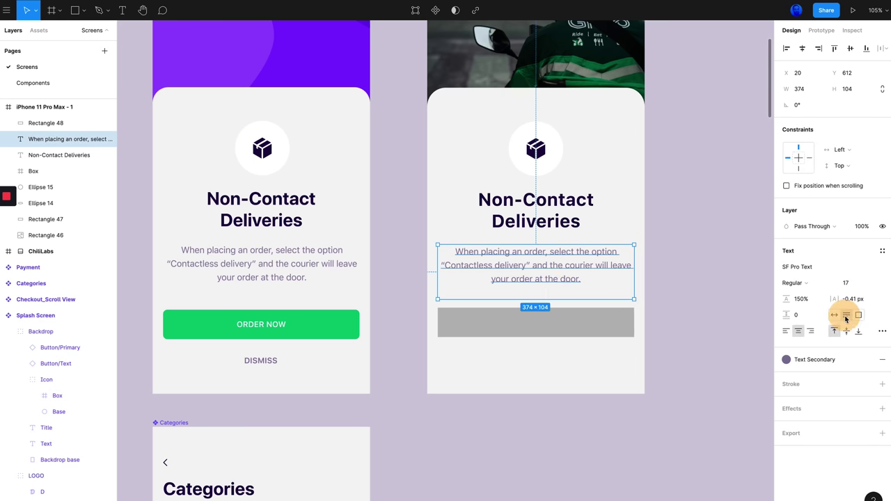
Delete the empty last line of the paragraph in the iPhone 11 Pro Max - 1 frame and deselect it
double_click(575, 278)
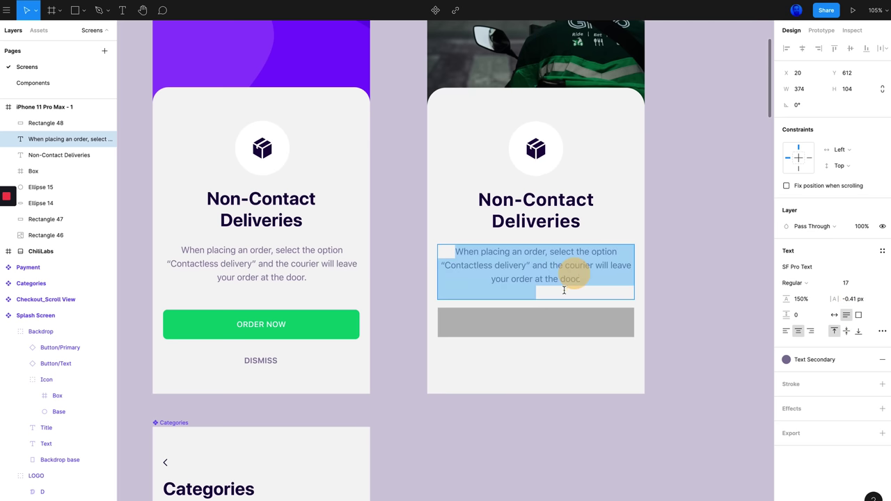
click(564, 290)
key(BackSpace)
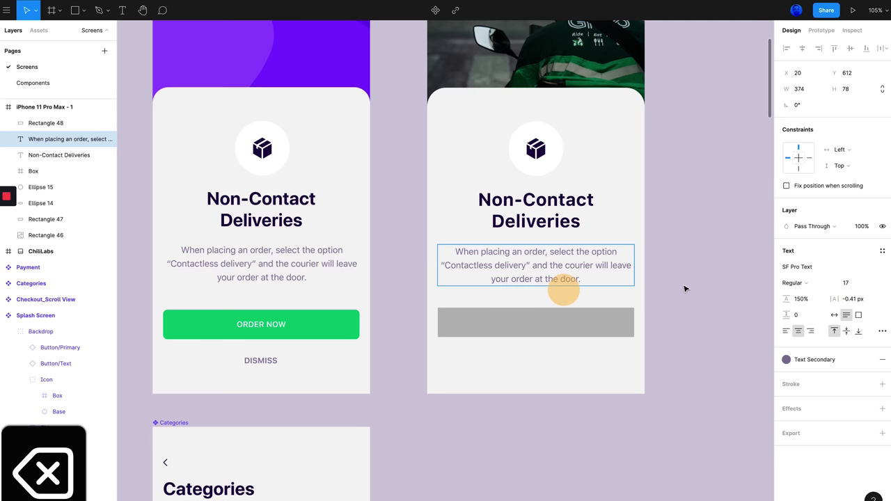
click(712, 280)
Measure the grey rectangle's distance to its paragraph and the ORDER NOW button's distance to the Splash Screen paragraph
click(510, 325)
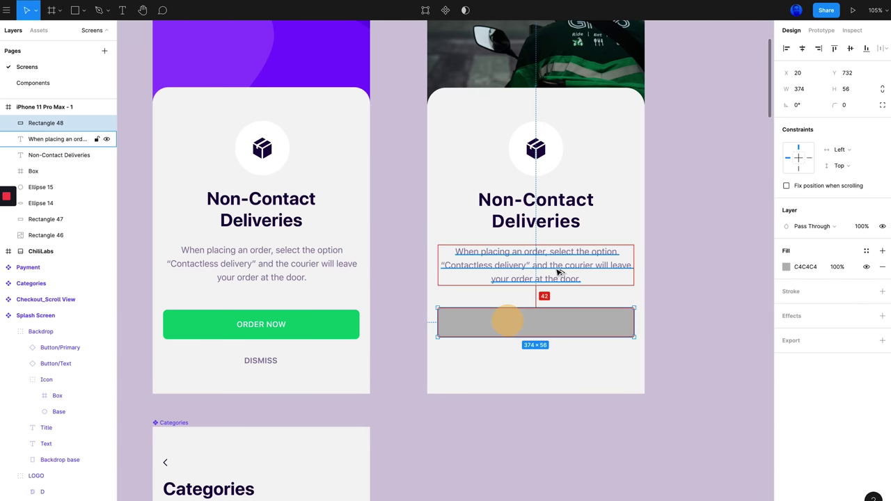
key(alt+Down)
key(alt+Up)
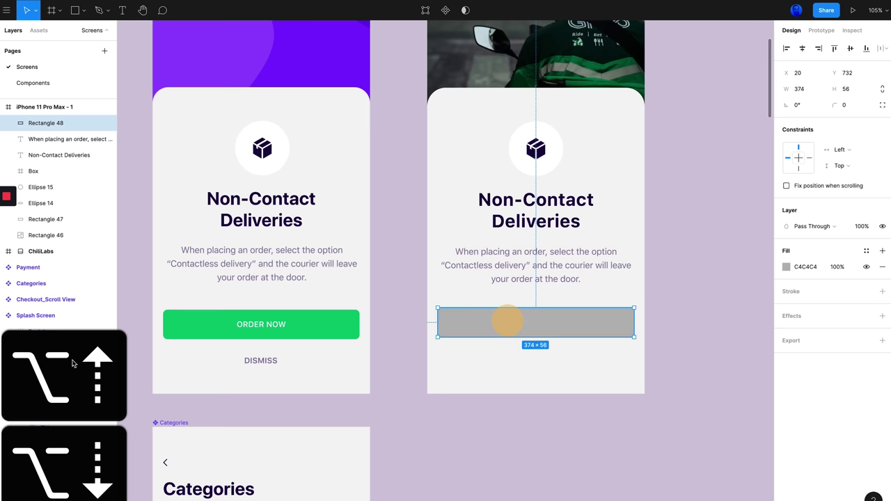
click(313, 327)
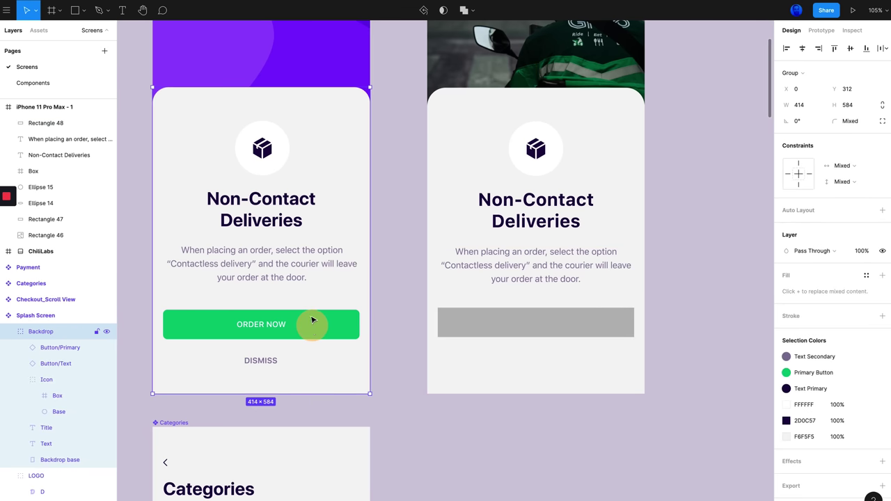
click(312, 321)
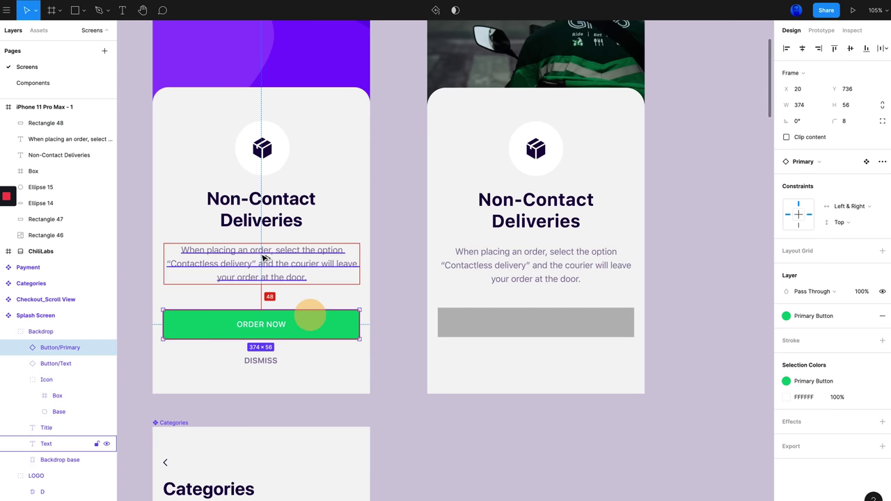
Move the grey rectangle below the paragraph in the iPhone 11 Pro Max - 1 frame down to Y 738
click(603, 328)
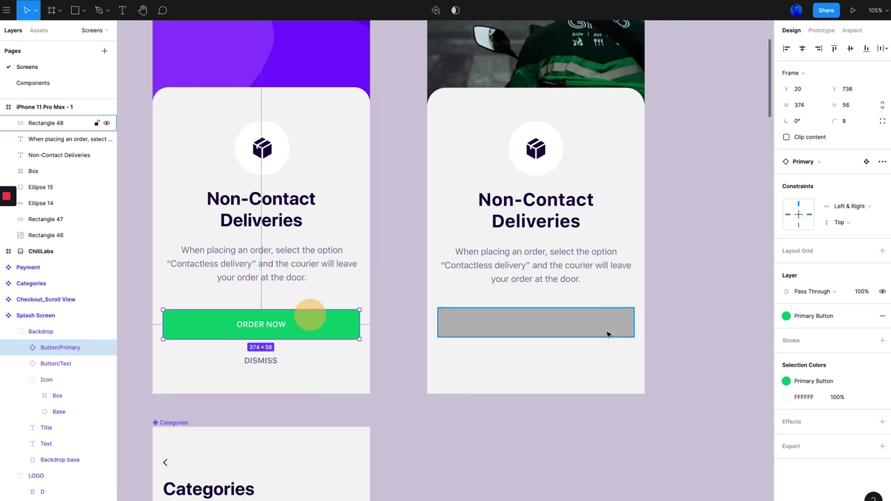
key(alt+Down)
key(alt+Down)
key(alt+Down)
key(alt+Down)
key(alt+Down)
key(alt+Down)
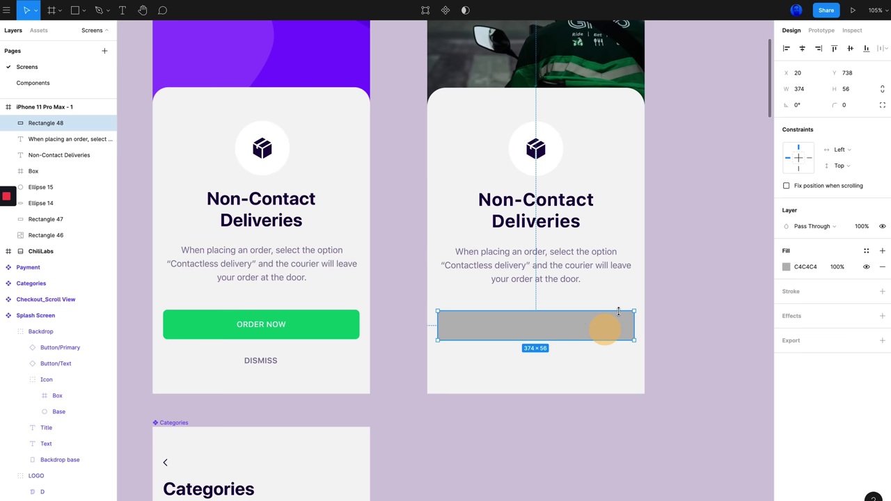
Fill the grey rectangle with the green 0BCE83 sampled from the original ORDER NOW button
click(783, 270)
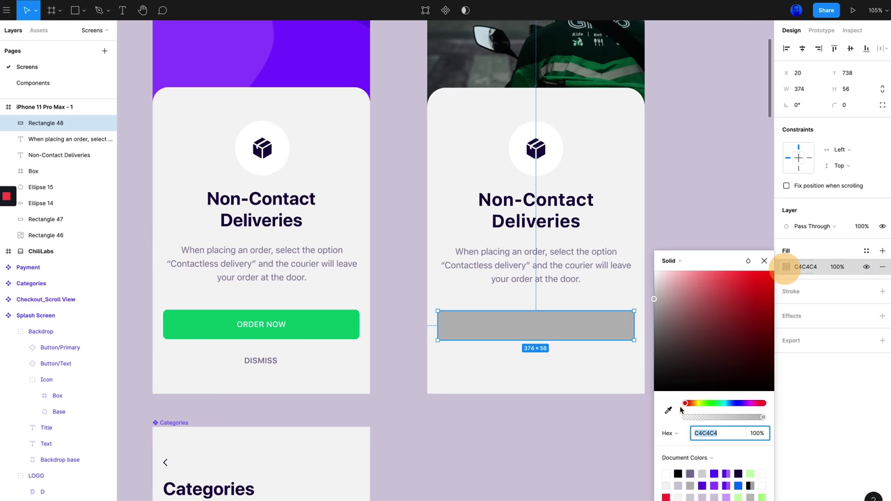
click(668, 411)
click(319, 322)
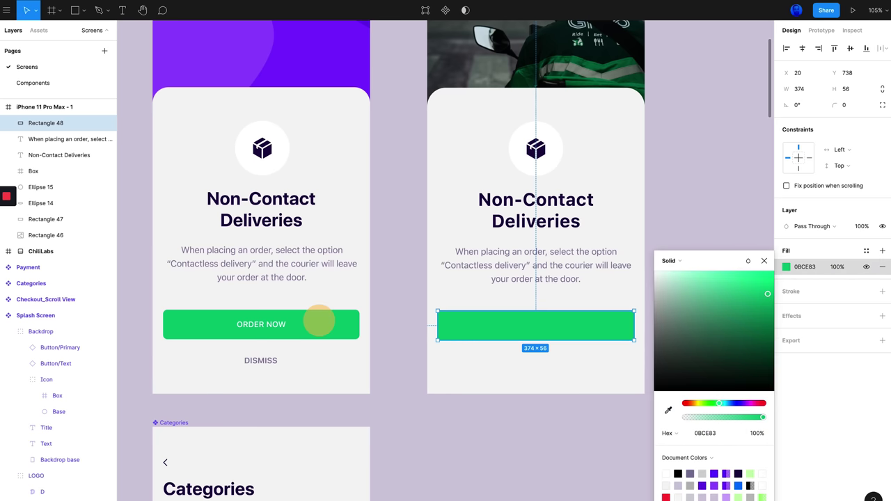
click(840, 393)
Check the original ORDER NOW button's corner radius and set the new green rectangle's corner radius to 8
click(338, 332)
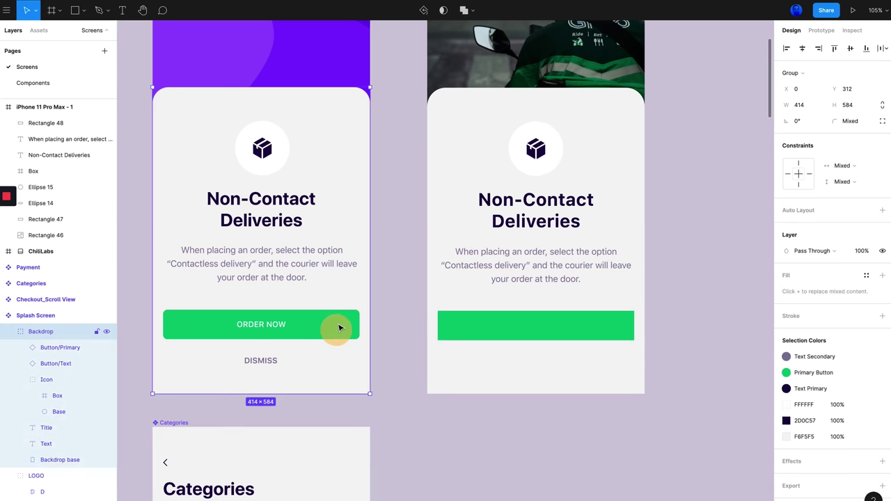
double_click(339, 328)
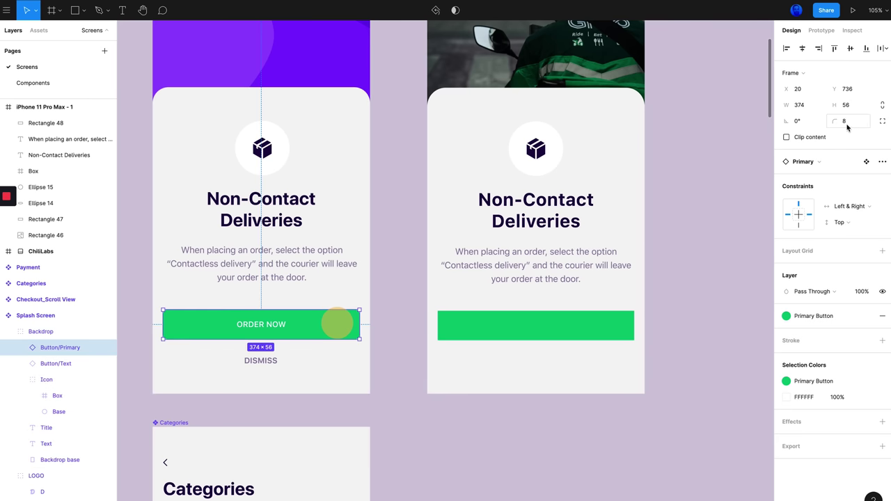
click(579, 326)
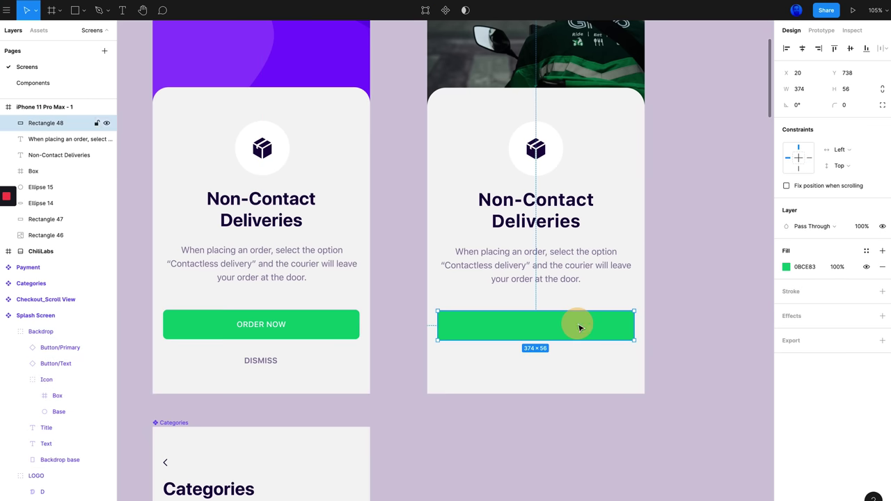
click(852, 106)
text(8)
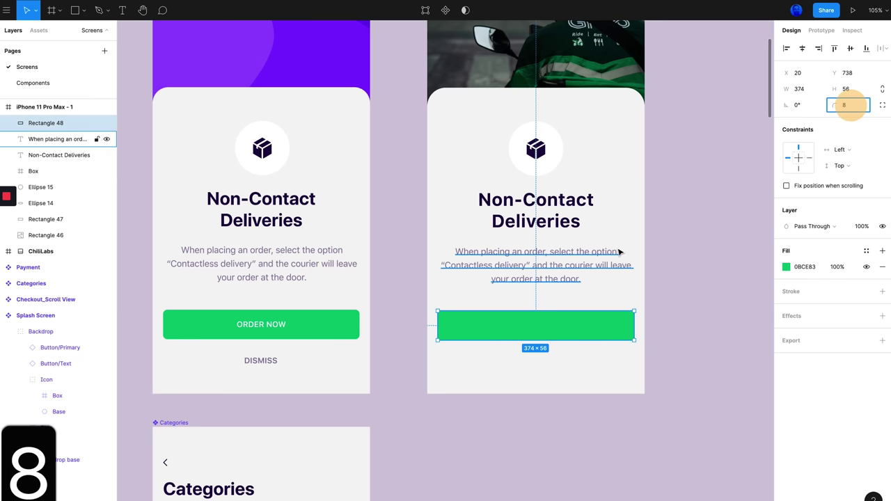
key(Return)
click(710, 251)
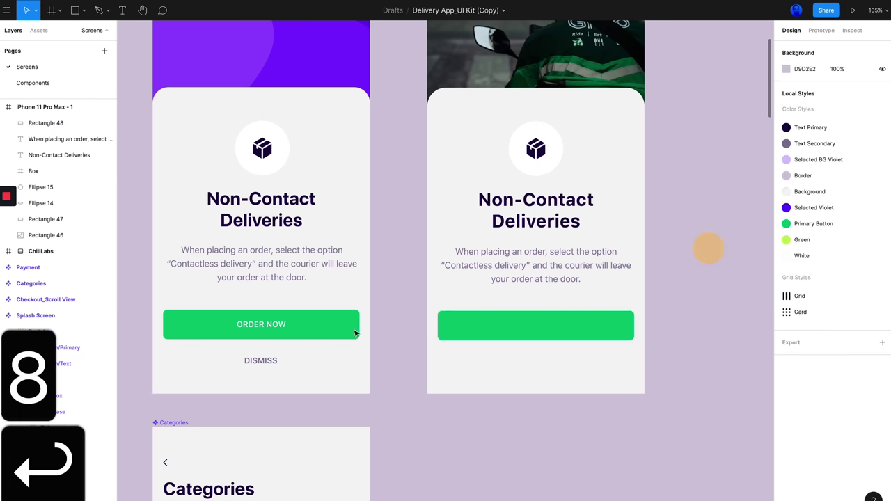
Inspect the font properties of the original ORDER NOW label in the Splash Screen
click(244, 325)
double_click(246, 324)
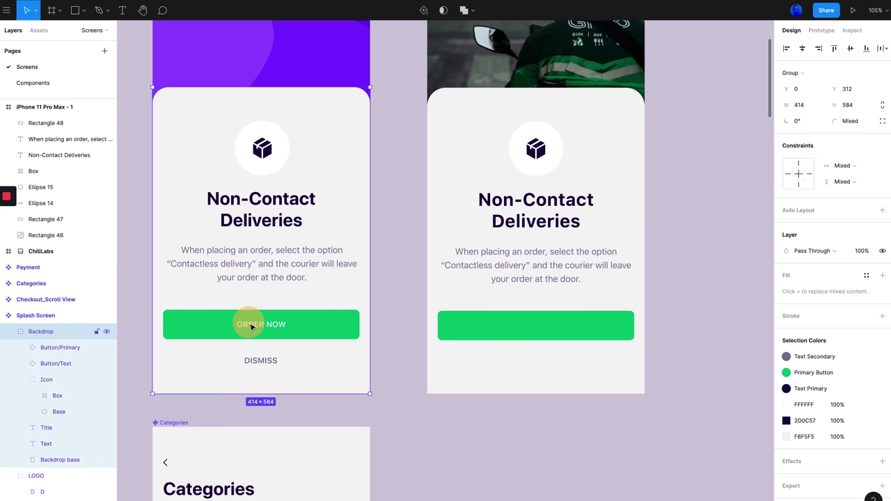
double_click(250, 327)
double_click(259, 326)
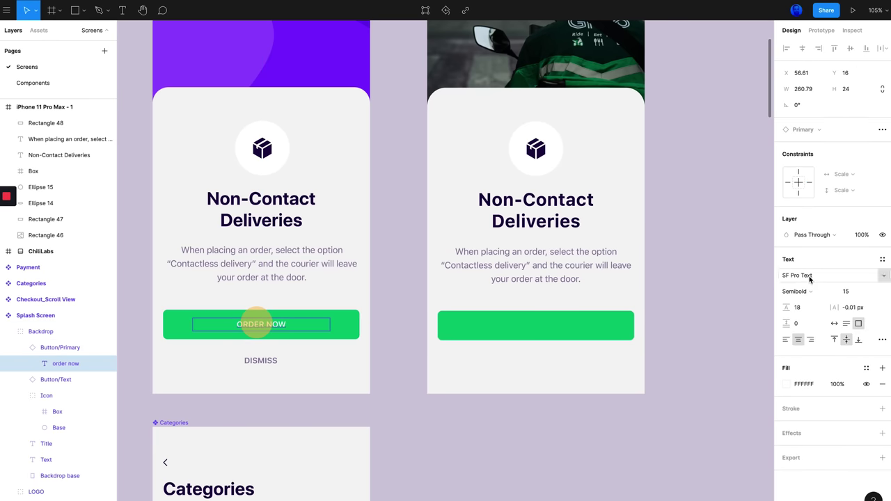
key(f)
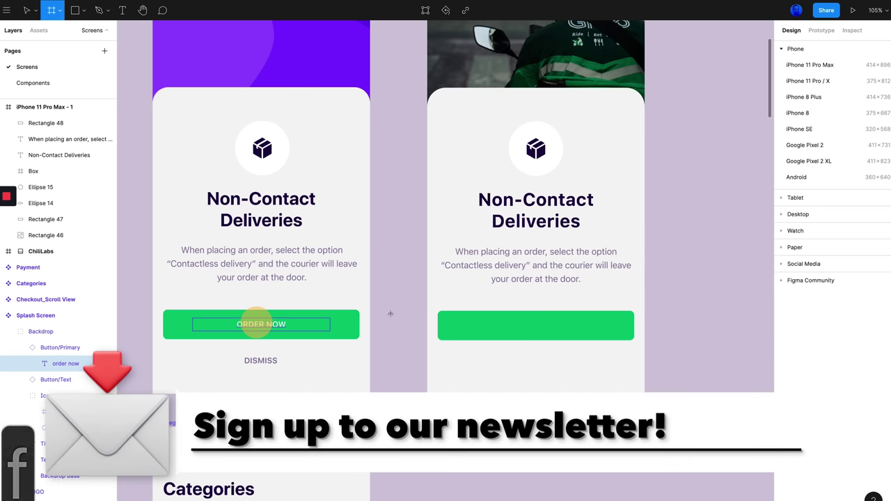
click(285, 325)
key(super+z)
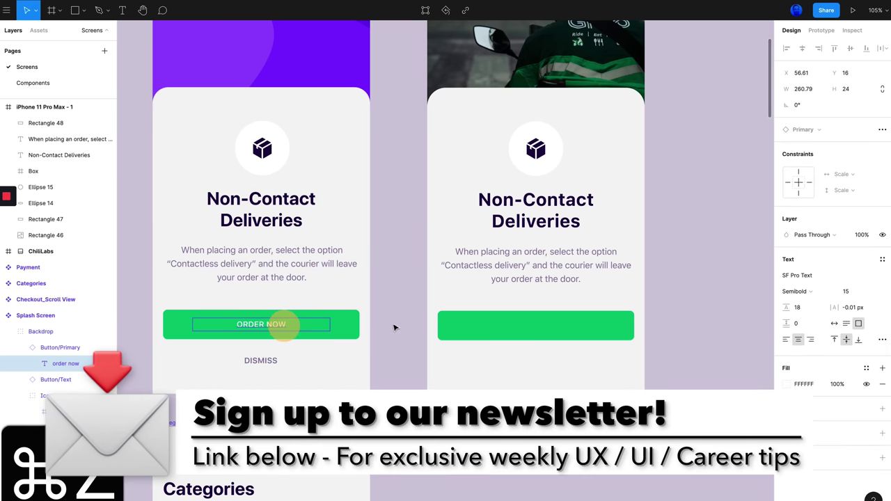
Add the text ORDER NOW on the new green rectangle in SF Pro Text Semibold 15
key(t)
click(528, 327)
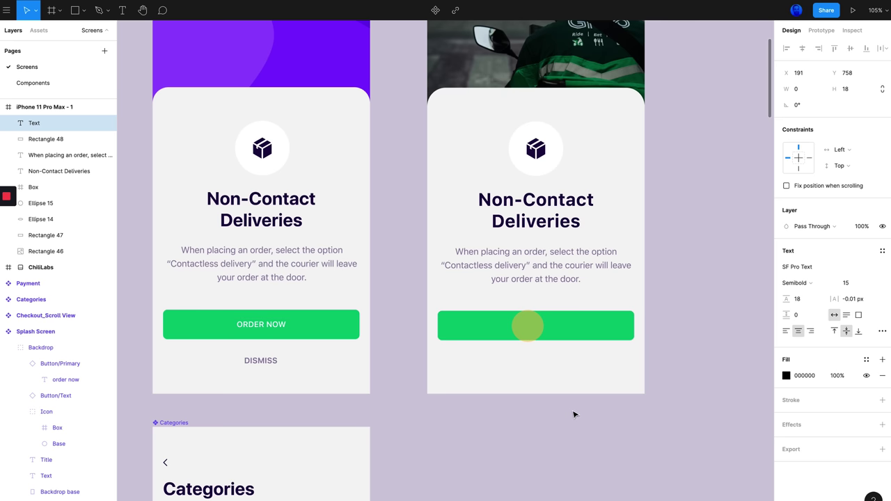
text(ORD)
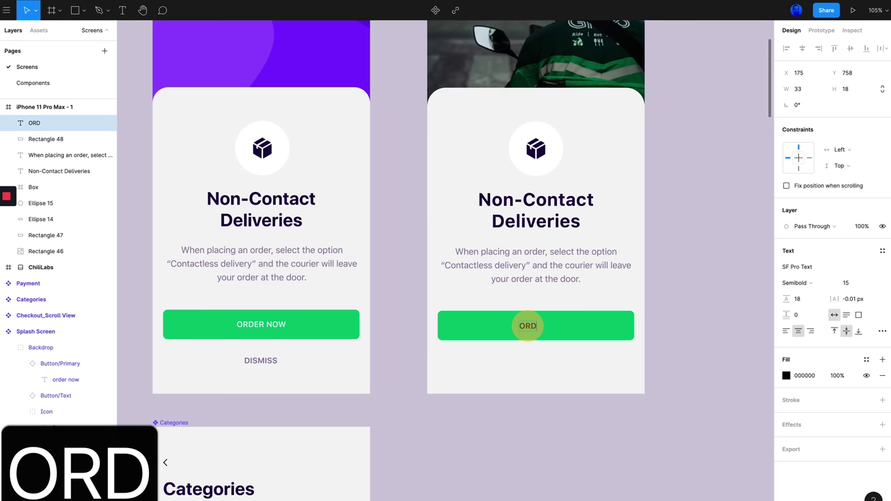
text(ER NOW)
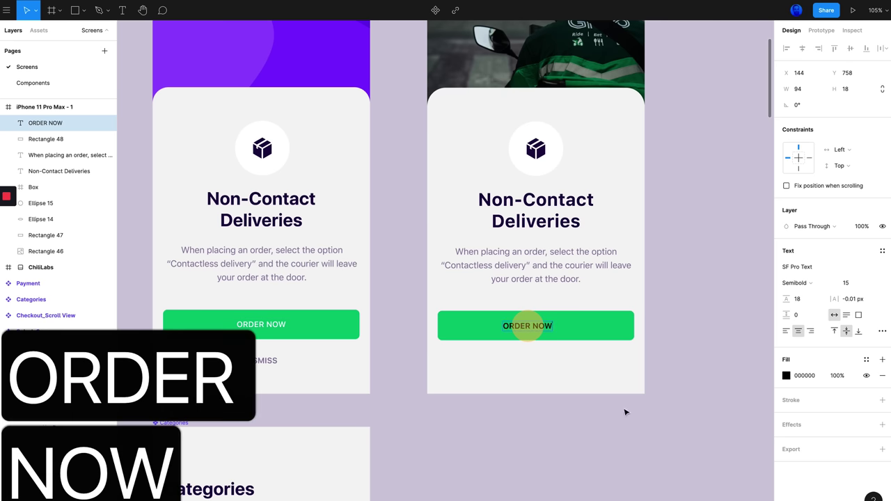
click(696, 317)
Centre the ORDER NOW label on the green rectangle and change its fill to white FFFFFF
drag(525, 328, 532, 328)
click(787, 375)
drag(682, 340, 632, 239)
click(695, 234)
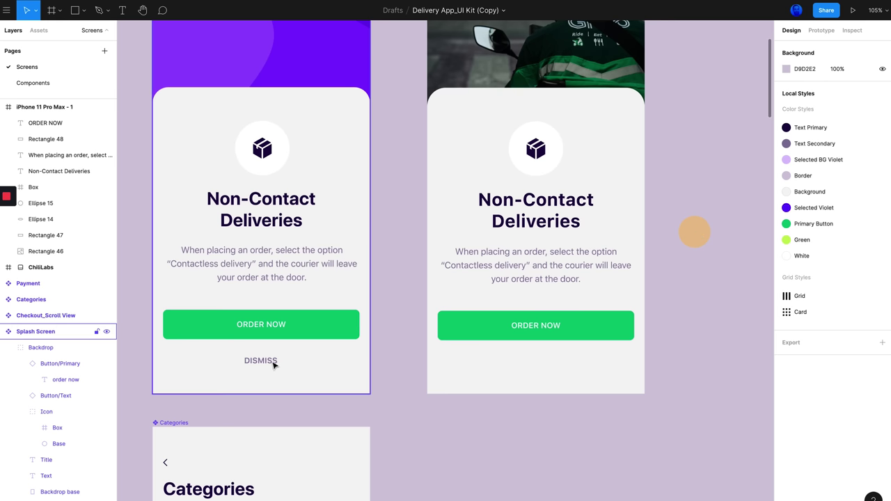
Copy and paste the new ORDER NOW label in place, try moving the copy sideways, and undo the move
scroll(262, 366, up, 2)
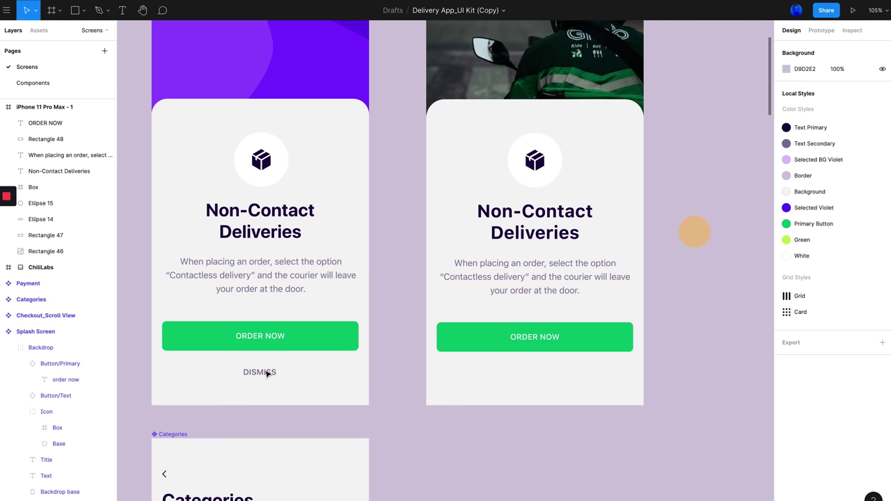
click(538, 339)
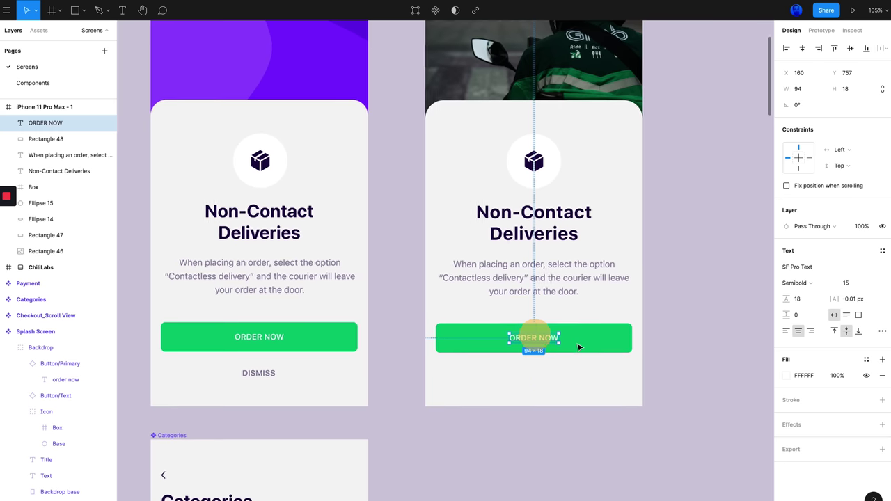
scroll(579, 347, down, 3)
key(super+c)
key(super+v)
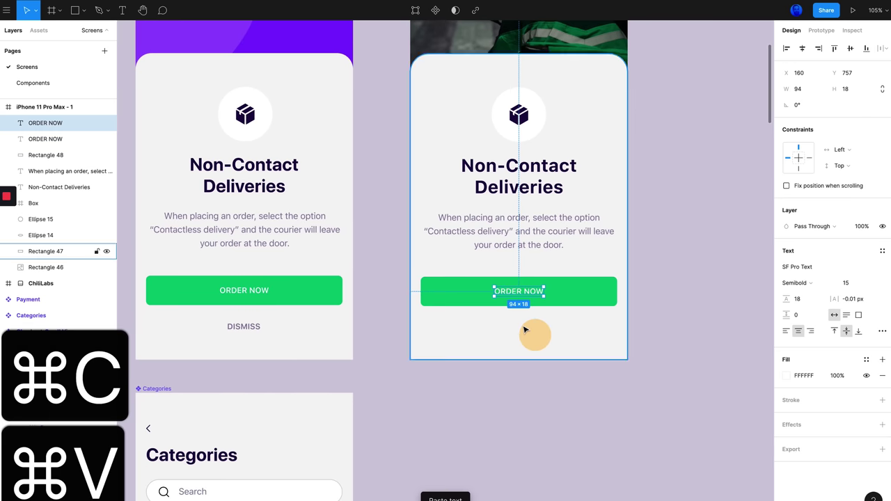
drag(538, 300, 584, 294)
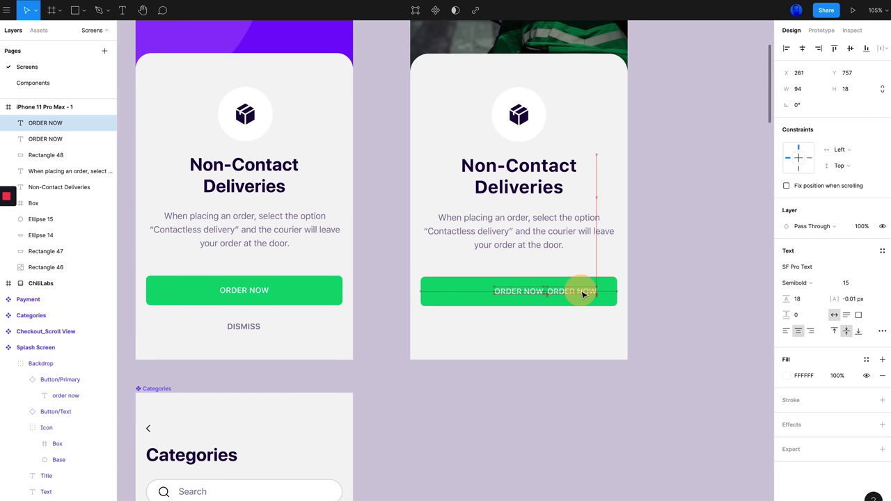
key(super+z)
key(super+z)
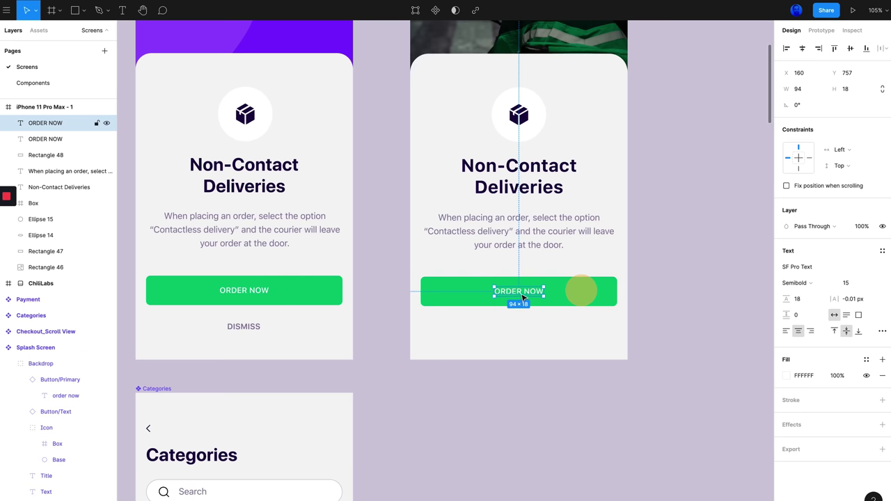
Duplicate the ORDER NOW label beside itself at X 275 and fill the copy with 9586A8 sampled from the original DISMISS text
alt+drag(526, 295, 582, 295)
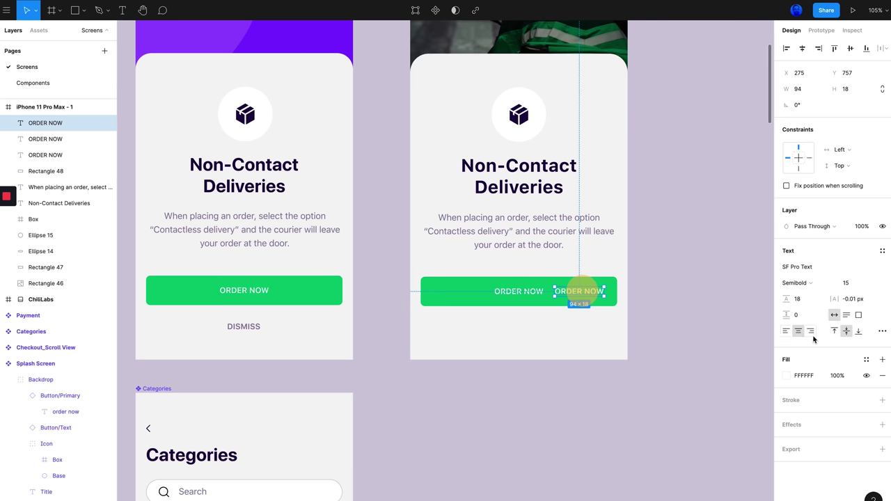
click(786, 376)
click(669, 410)
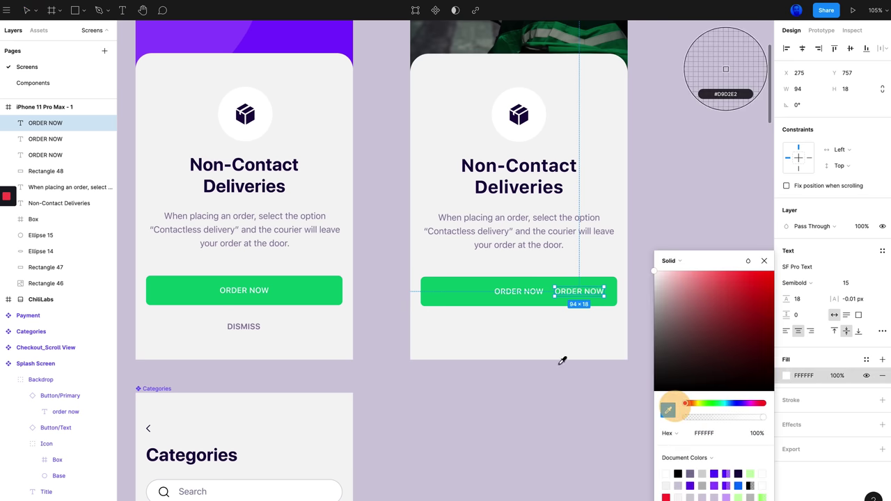
click(250, 325)
click(534, 423)
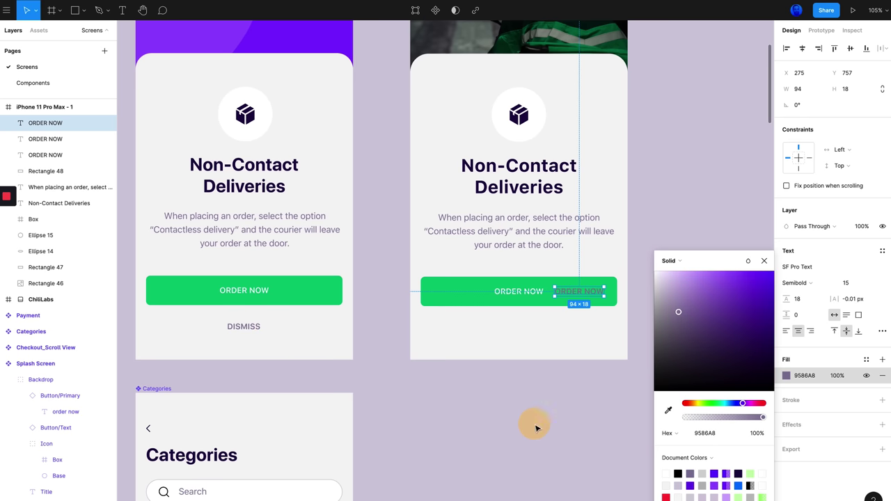
Move the coloured label copy below the green button to X 165, Y 818 and change its text to DISMISS
drag(577, 293, 522, 324)
double_click(523, 323)
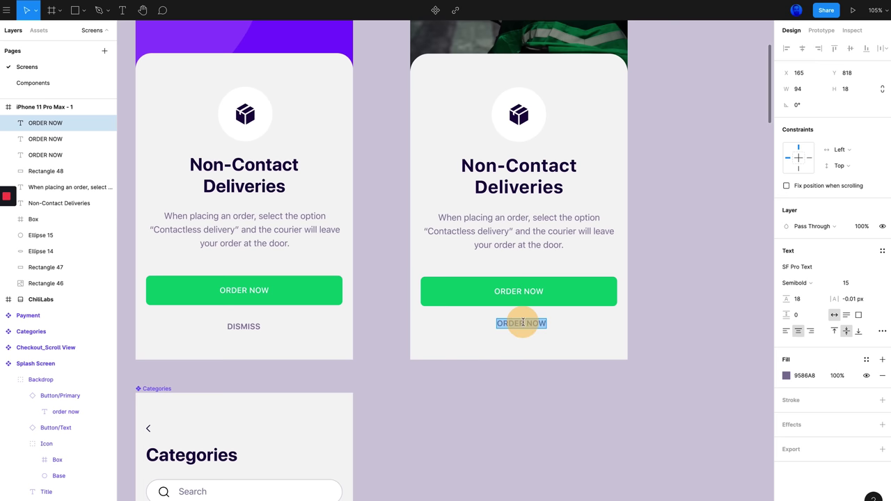
text(DISMISS)
key(Escape)
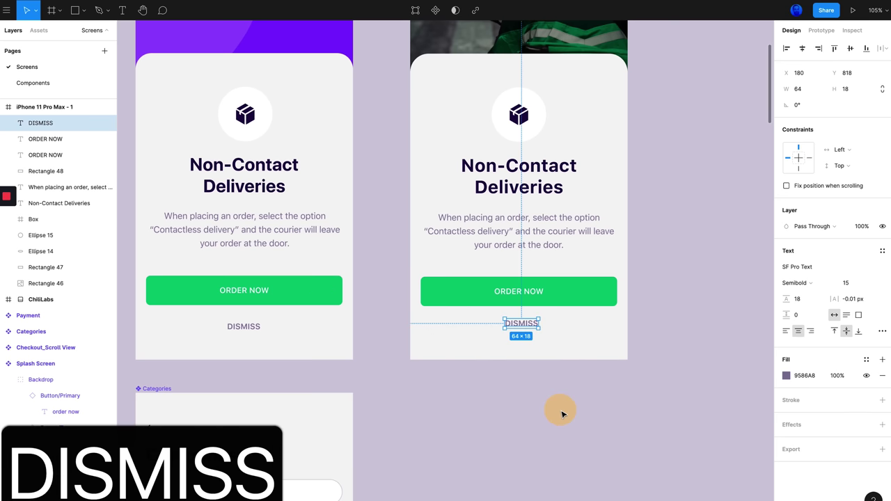
Measure the gap between DISMISS and ORDER NOW in the Splash Screen and in the new frame
click(255, 328)
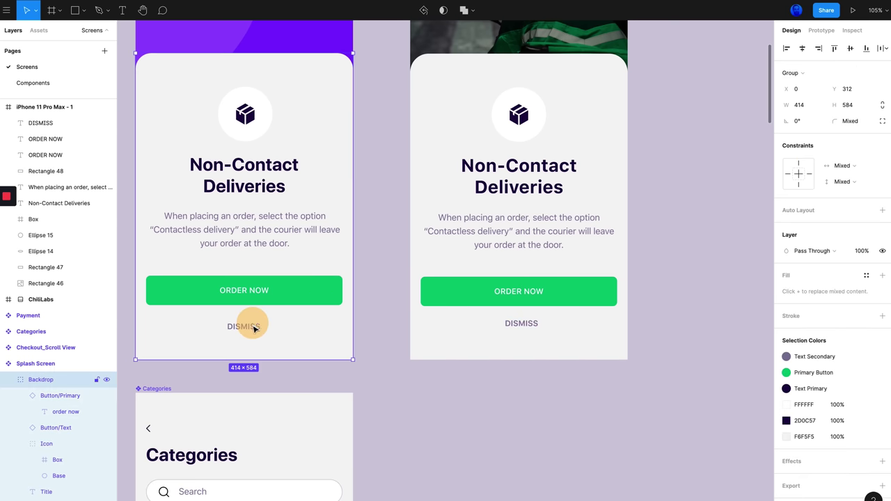
double_click(255, 329)
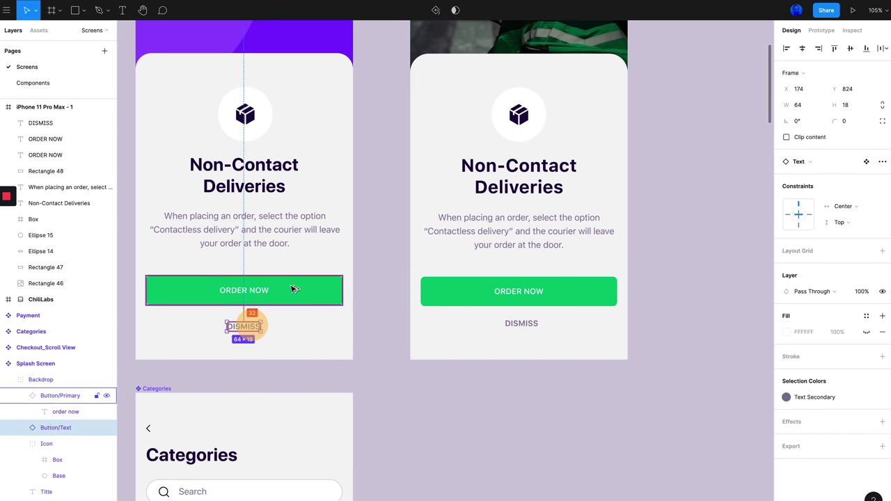
click(522, 323)
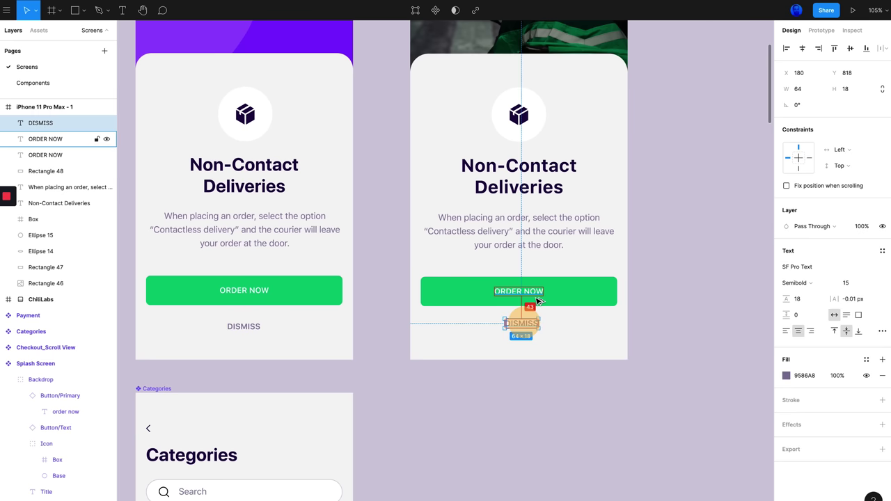
Move the new DISMISS text down to Y 826 to match the original spacing, and deselect it
key(alt+Up)
key(alt+Up)
key(alt+Up)
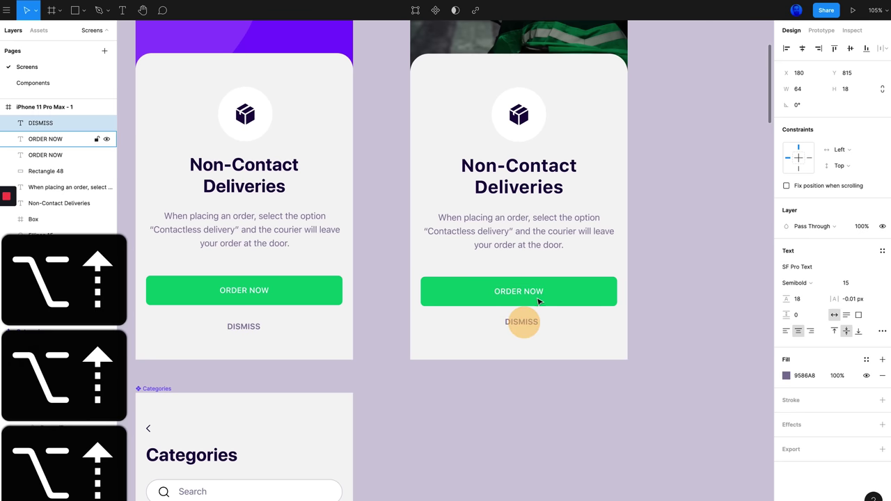
key(alt+Down)
key(alt+Down)
key(alt+Down)
key(alt+Down)
key(alt+Down)
key(alt+Down)
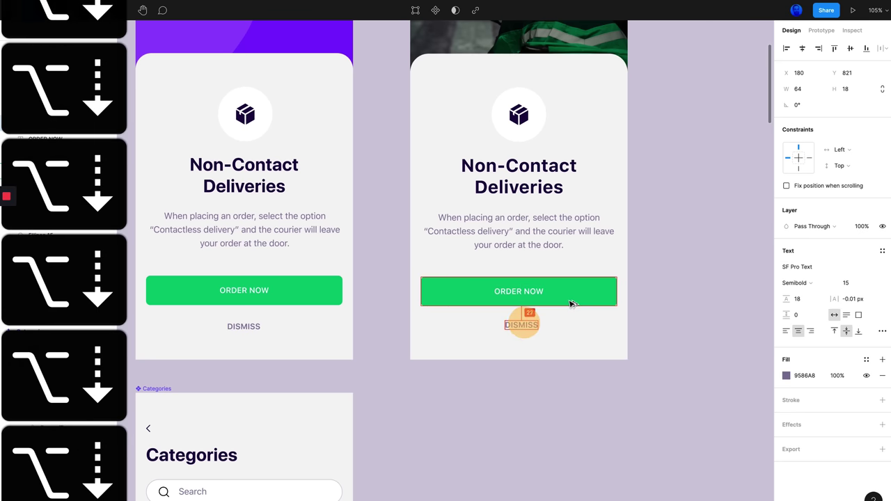
key(alt+Down)
key(alt+Down)
key(alt+Down)
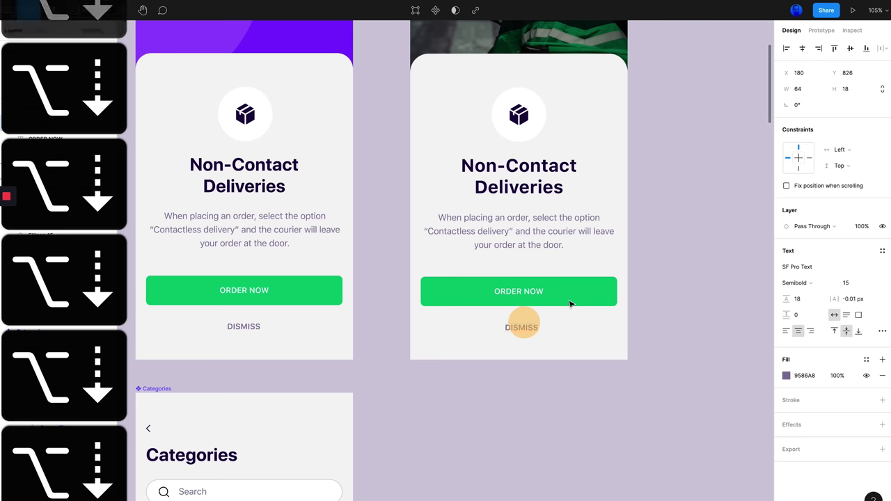
click(526, 375)
Compare the whole iPhone 11 Pro Max - 1 frame side by side with the original Splash Screen
scroll(524, 371, down, 5)
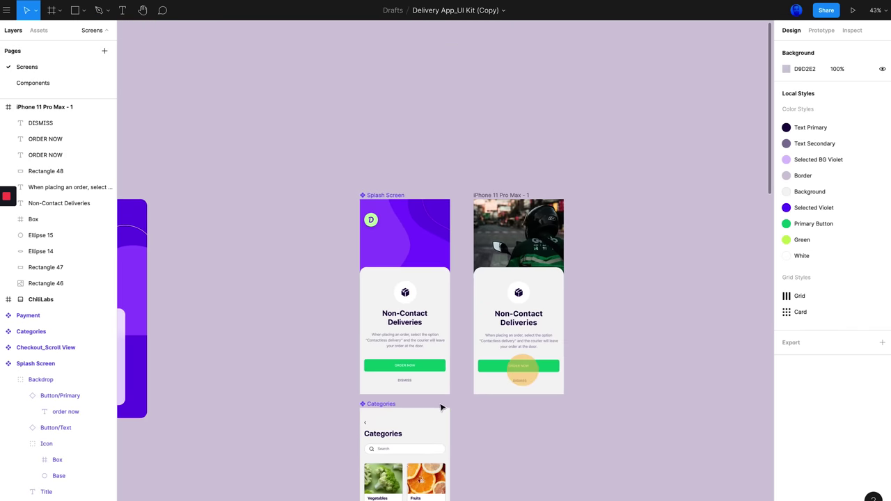
scroll(460, 358, up, 5)
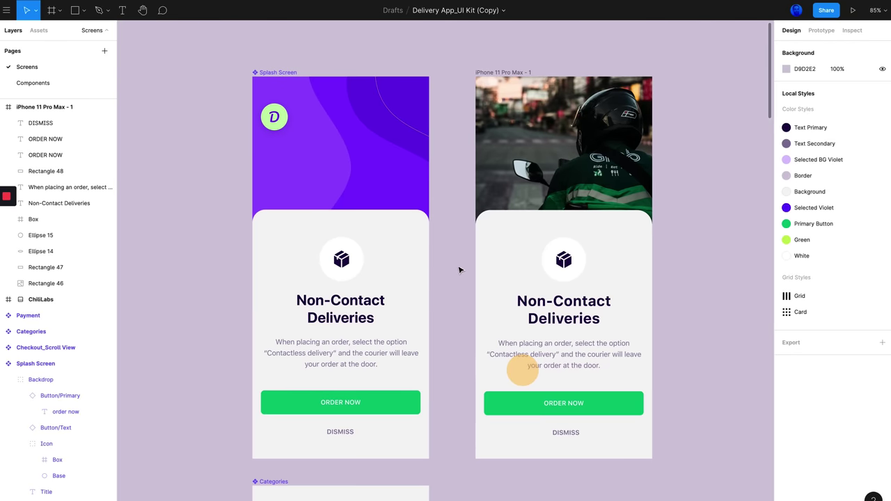
scroll(452, 270, right, 3)
scroll(451, 271, down, 2)
scroll(381, 143, up, 4)
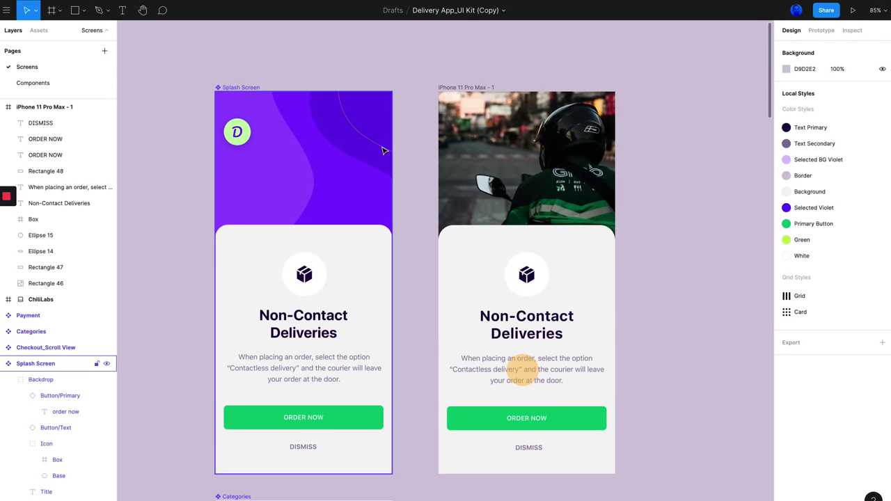